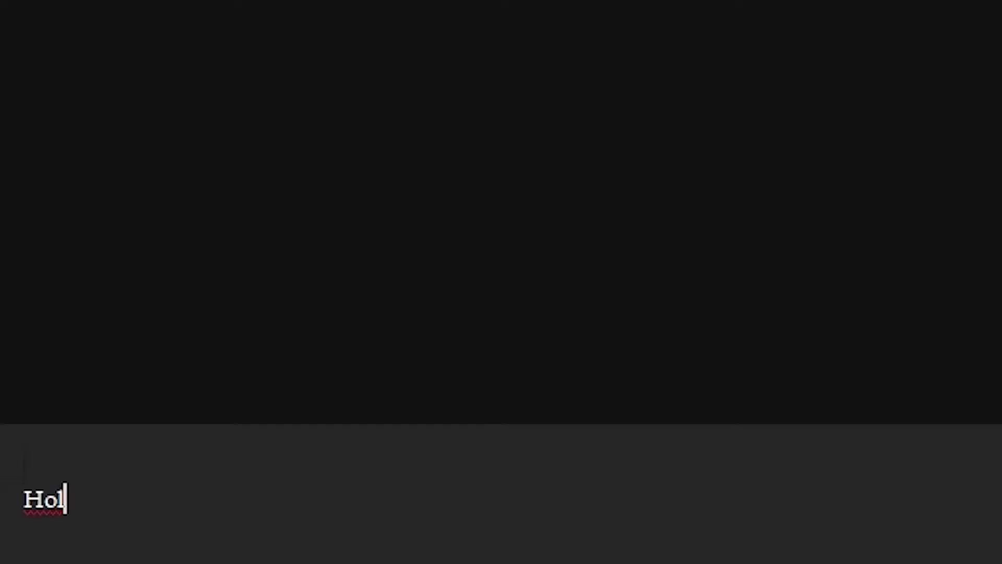
Start Revit 2020.2 on its Home page, which lists recent models and families such as Door Family.
text(Me llamo Ronald y nosotros es)
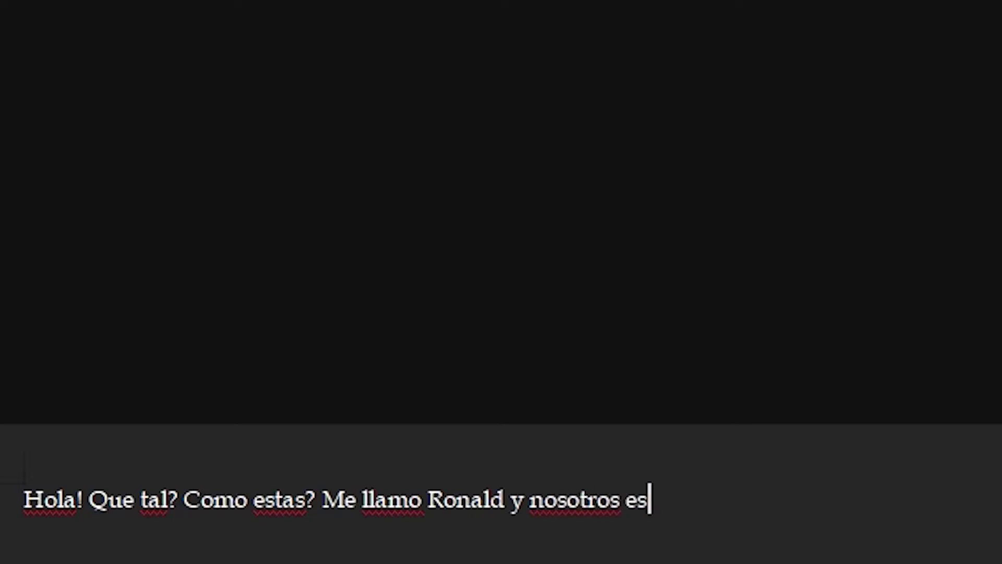
text(taremos aprendiendo espanol.)
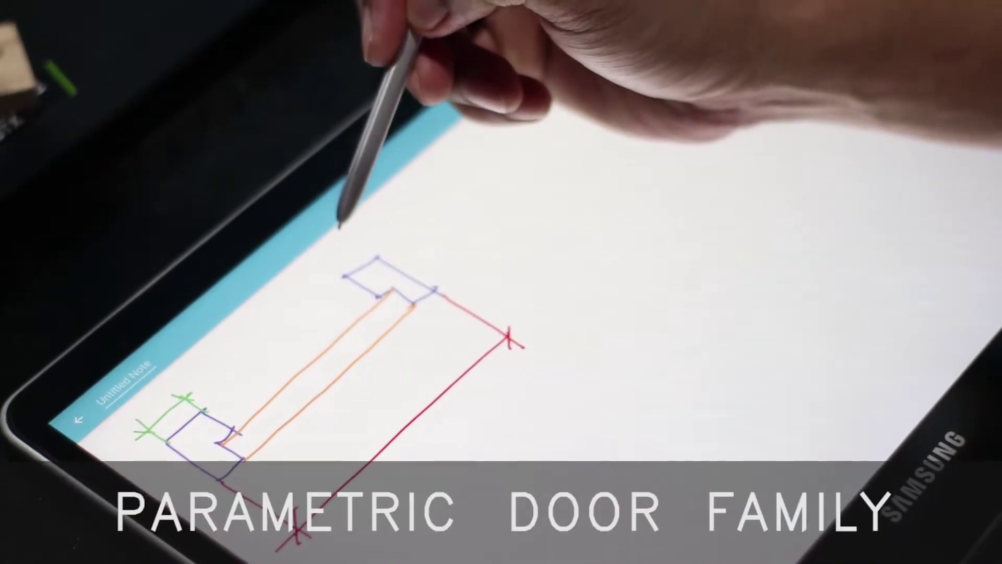
mouse_move(345, 273)
mouse_down()
mouse_move(364, 241)
mouse_move(330, 266)
mouse_move(376, 256)
mouse_up()
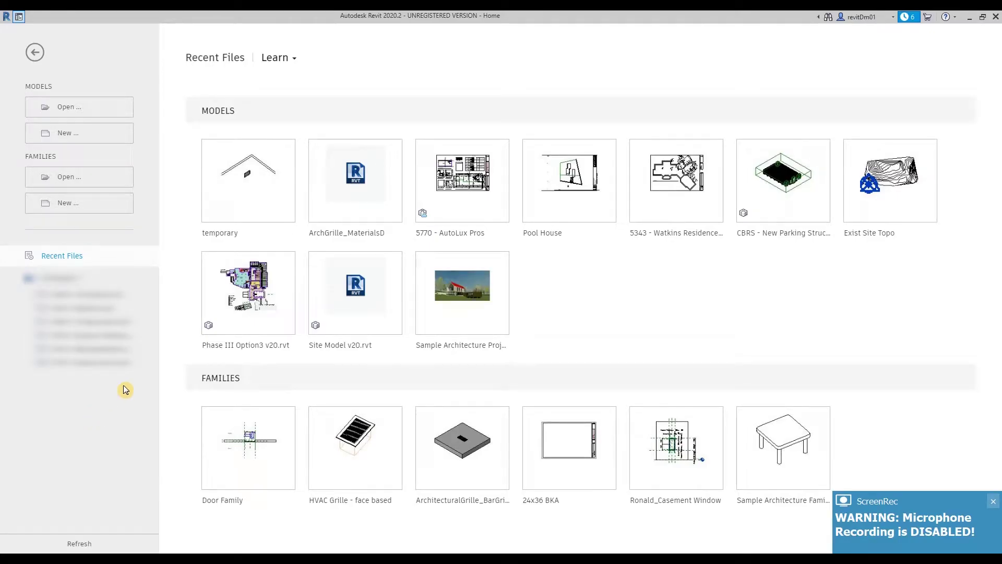
Create a new door family, Family1, from the Door.rft template.
click(995, 500)
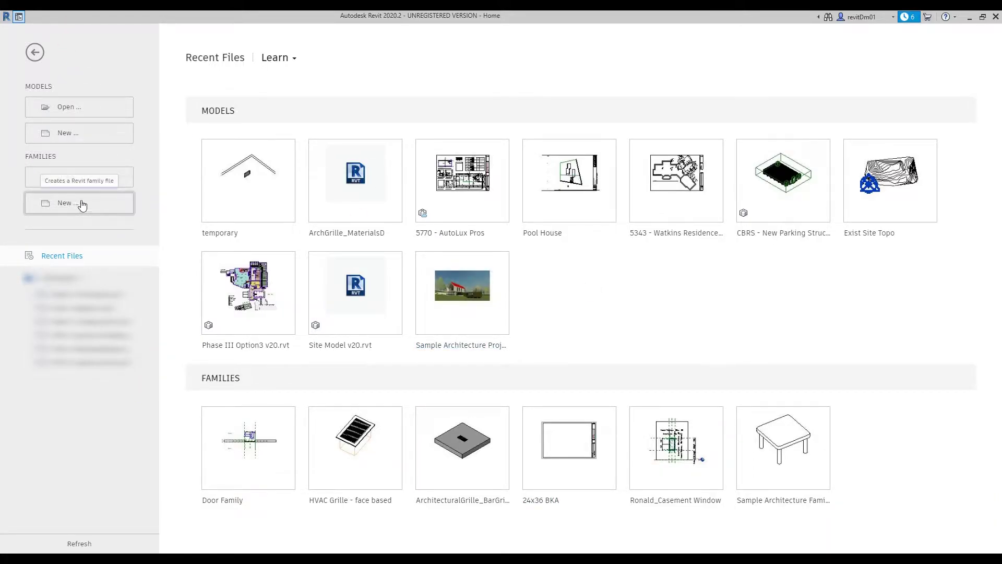
click(140, 205)
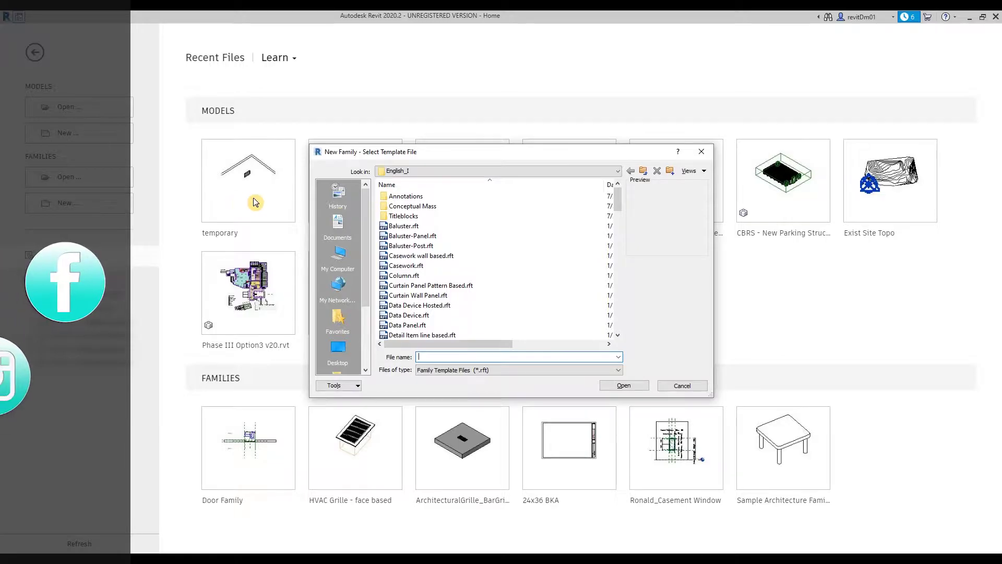
click(405, 245)
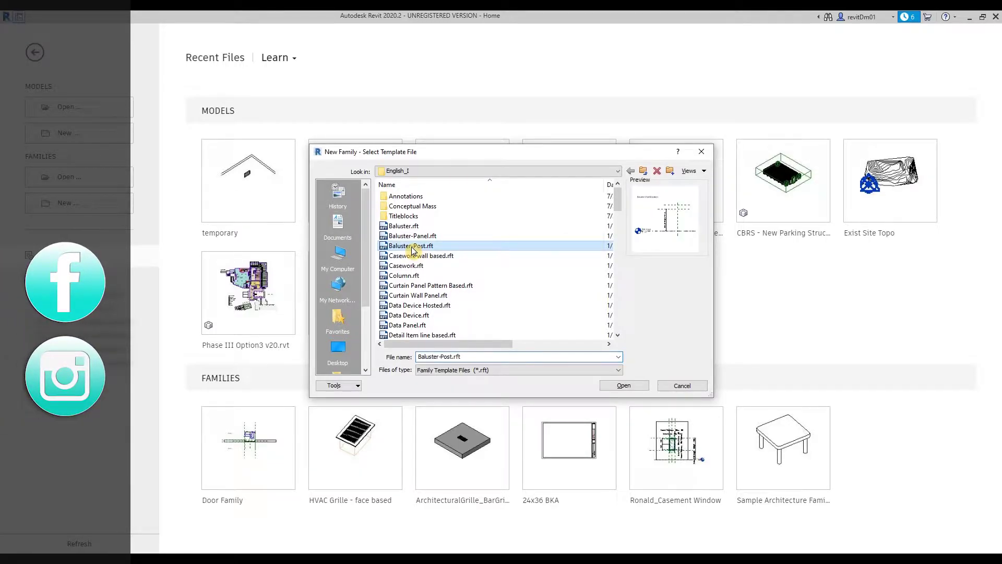
click(413, 305)
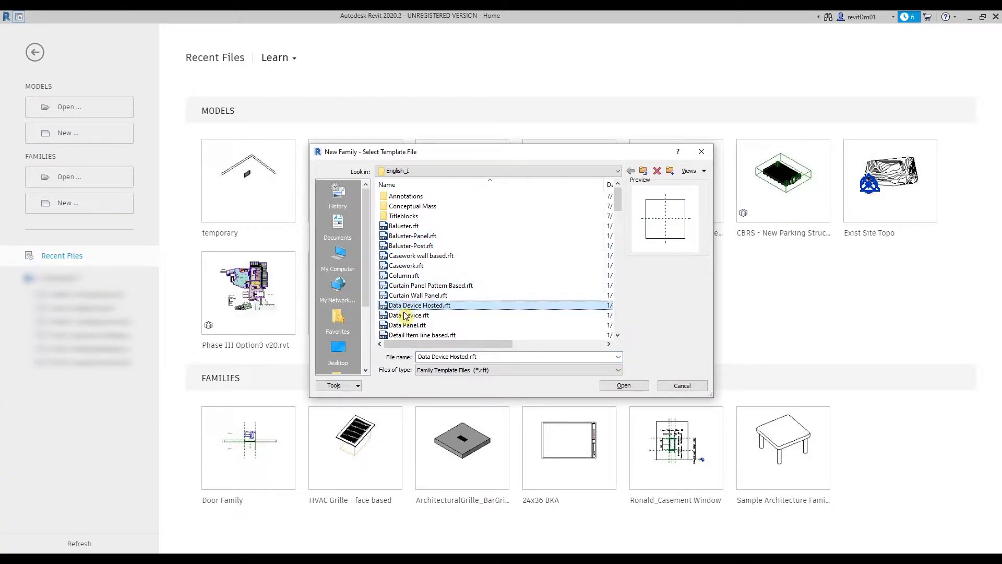
scroll(408, 325, down, 2)
click(400, 315)
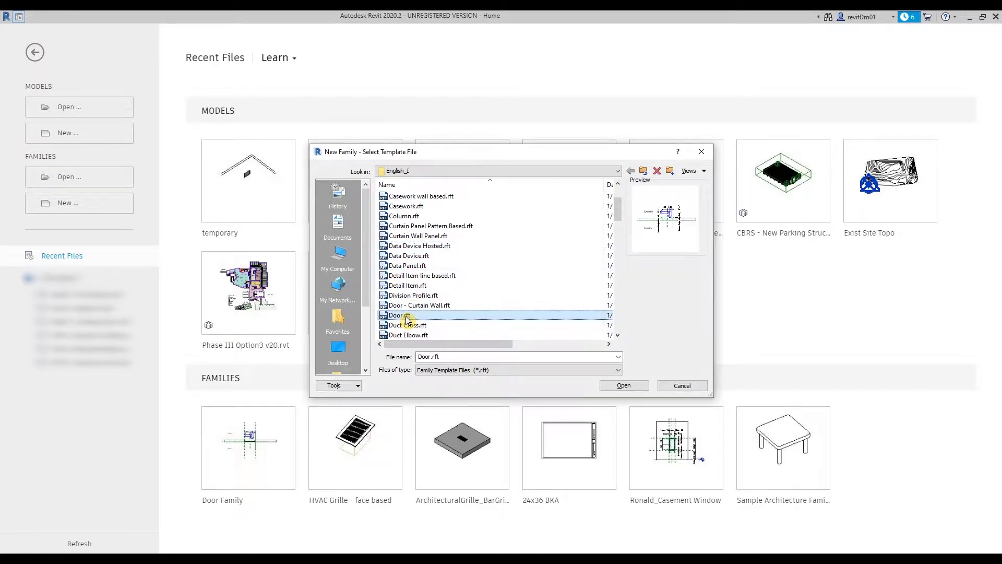
click(631, 390)
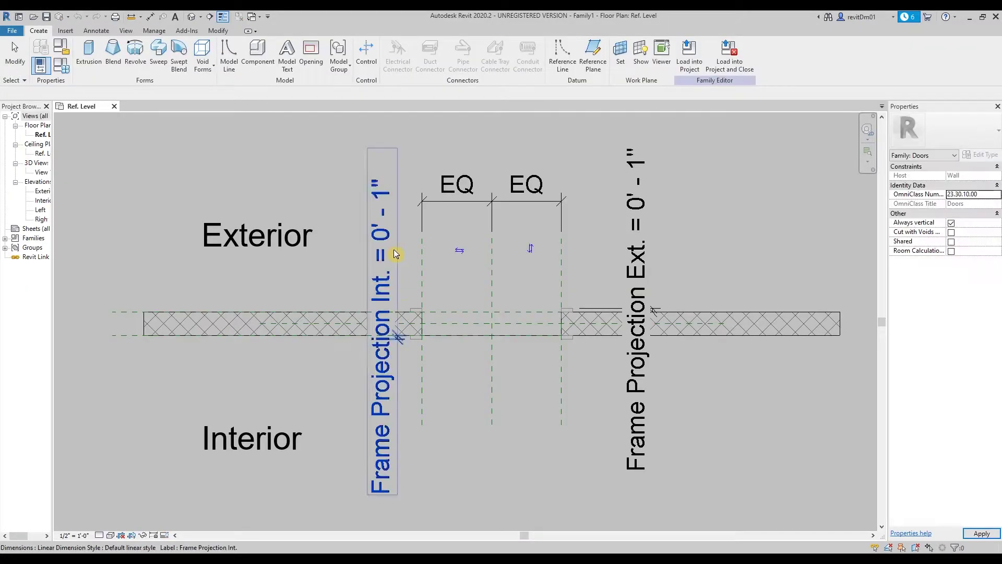
Set the project length units to Millimeters in Project Units.
click(155, 31)
click(228, 63)
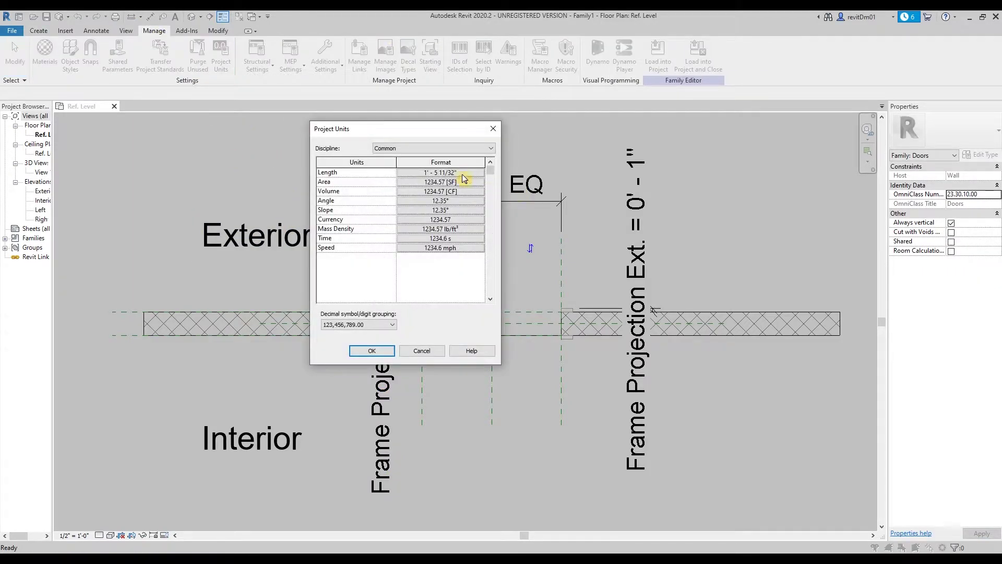
click(462, 166)
click(423, 191)
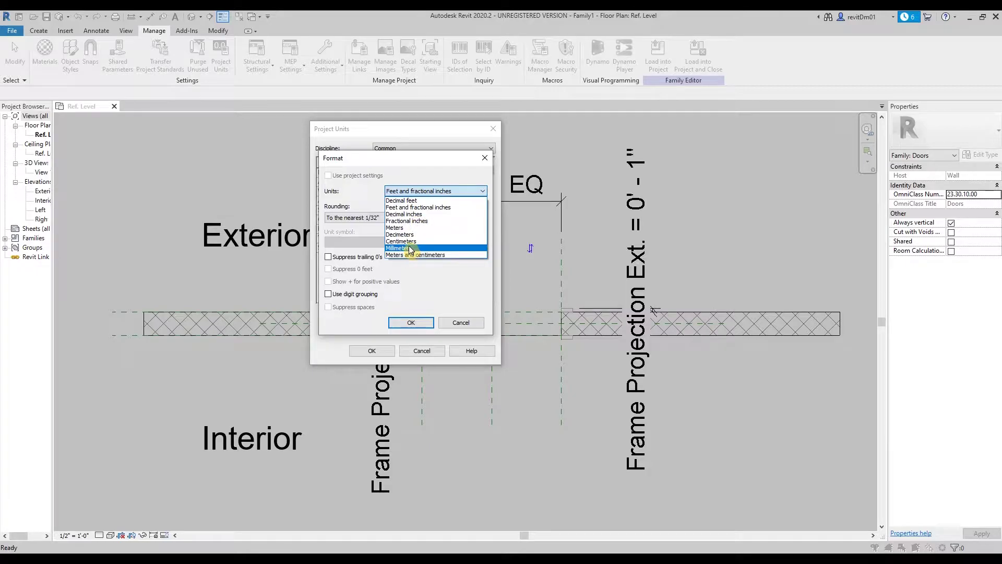
click(416, 254)
click(410, 323)
click(372, 351)
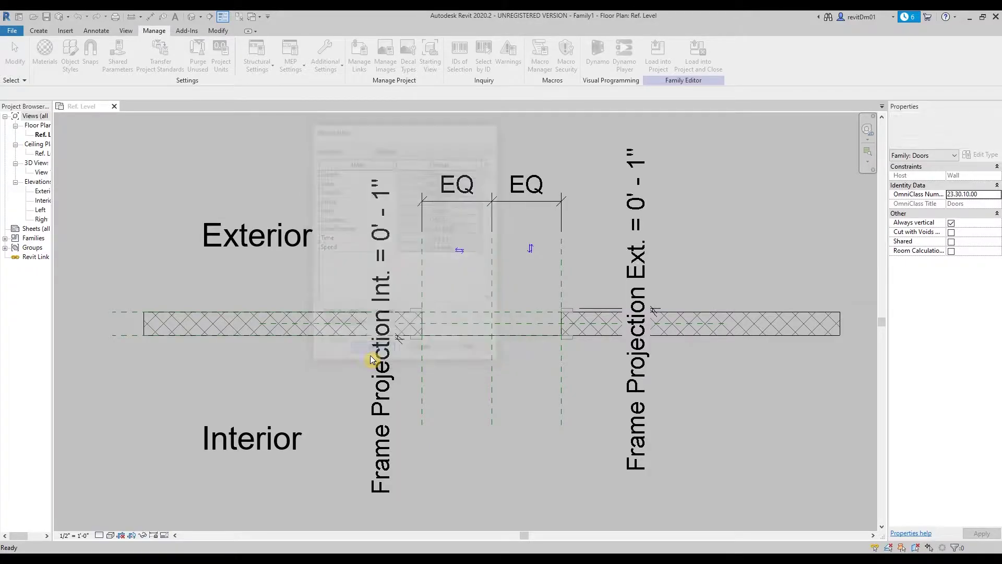
Set the plan view scale to 1:10.
click(74, 535)
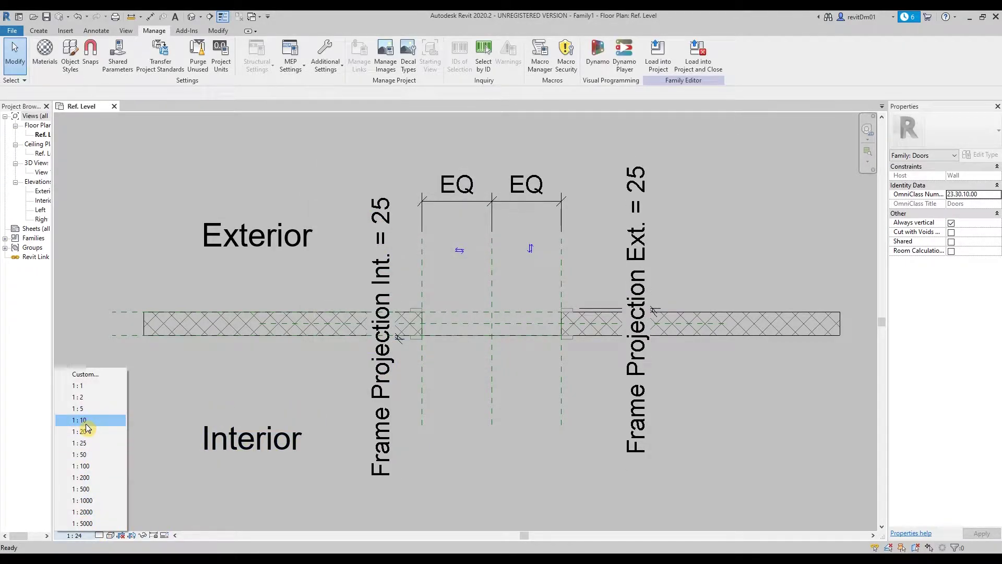
click(85, 421)
scroll(416, 364, up, 2)
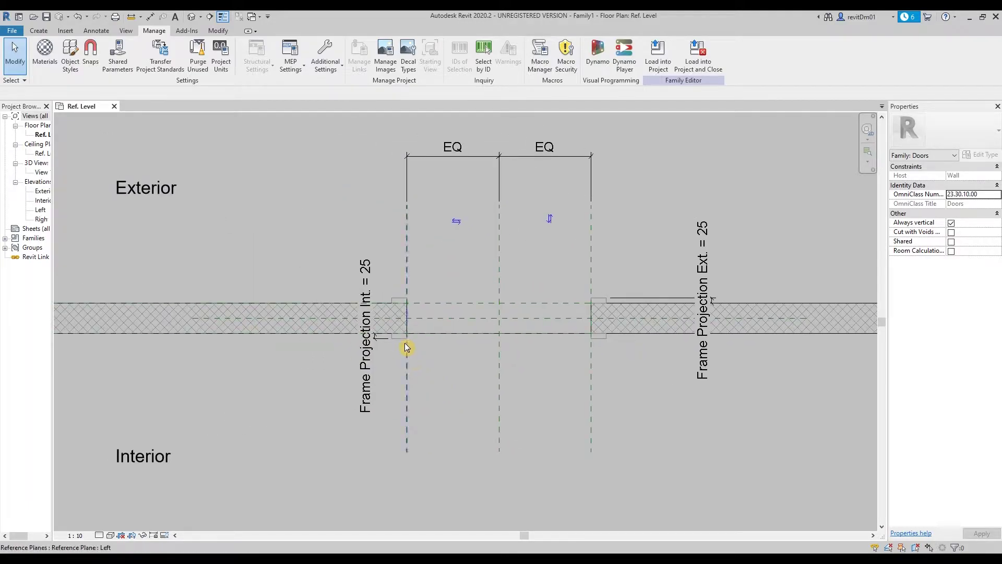
Select the host wall in the plan, then clear the selection.
scroll(417, 375, down, 2)
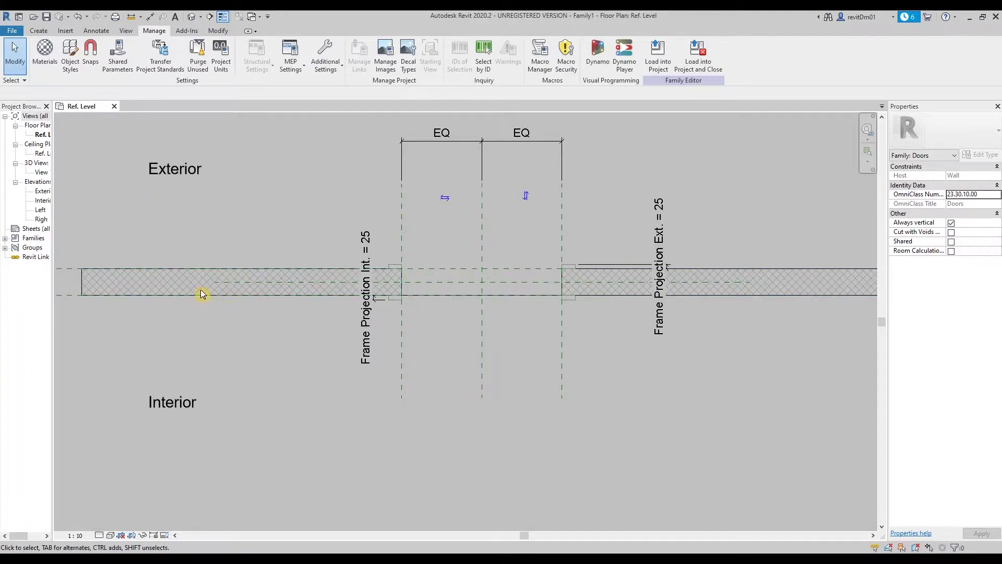
click(169, 293)
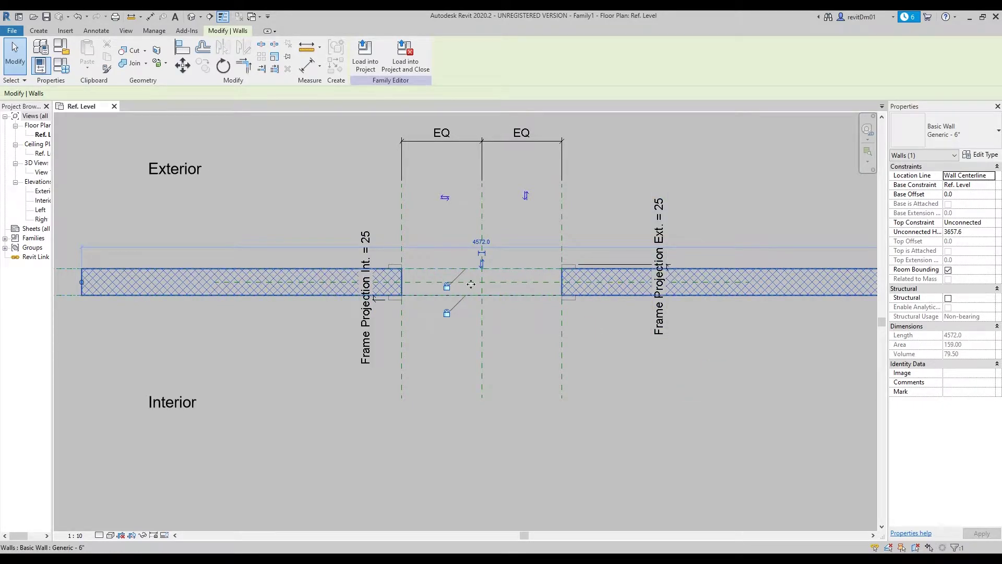
scroll(588, 362, down, 2)
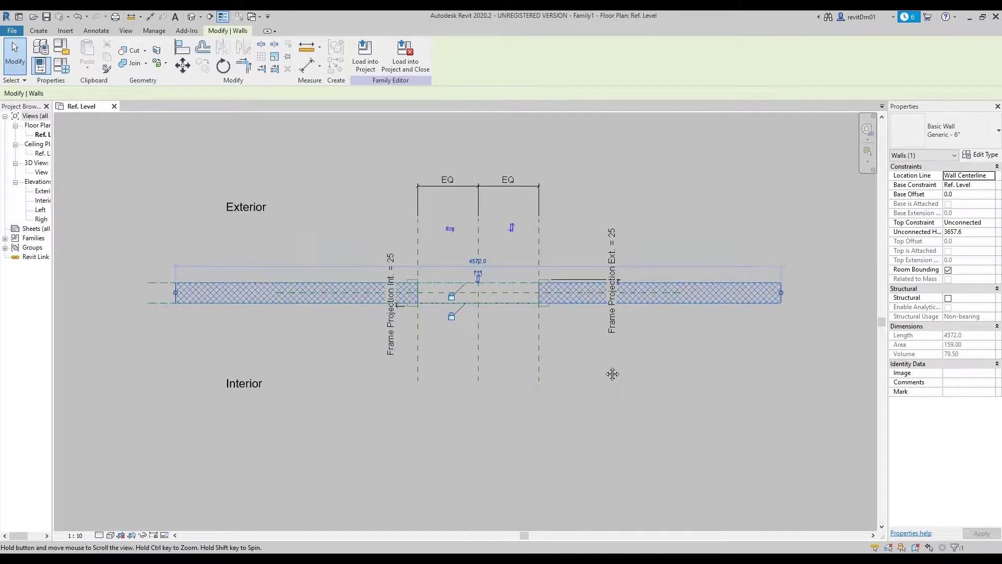
click(250, 310)
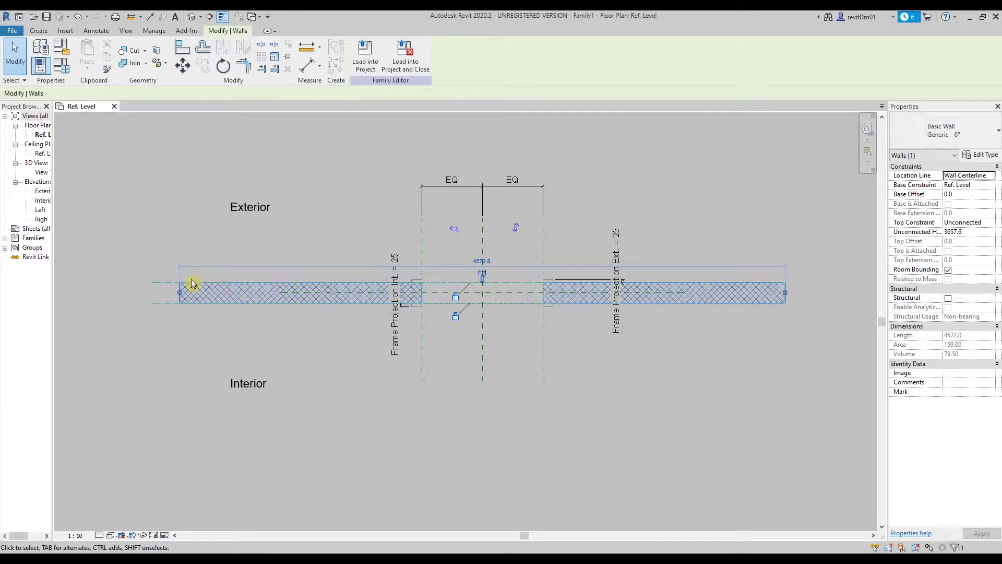
mouse_move(307, 351)
middle_down()
mouse_move(291, 360)
mouse_move(310, 346)
mouse_move(313, 369)
middle_up()
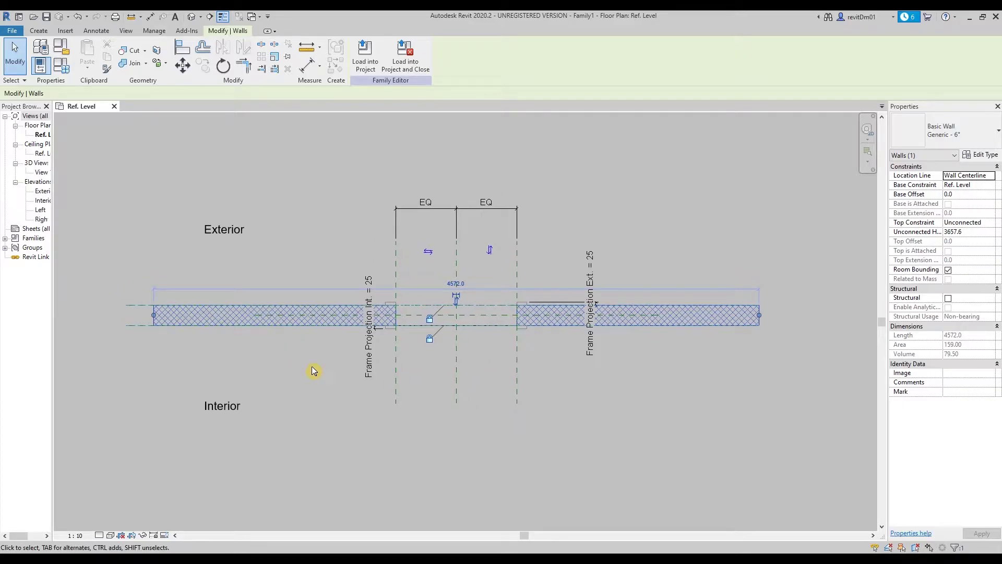
click(313, 369)
Delete the Frame/Mullion extrusion and its Frame Projection dimensions, then select the Center (Front/Back) plane.
scroll(368, 342, up, 3)
middle_drag(353, 338, 362, 308)
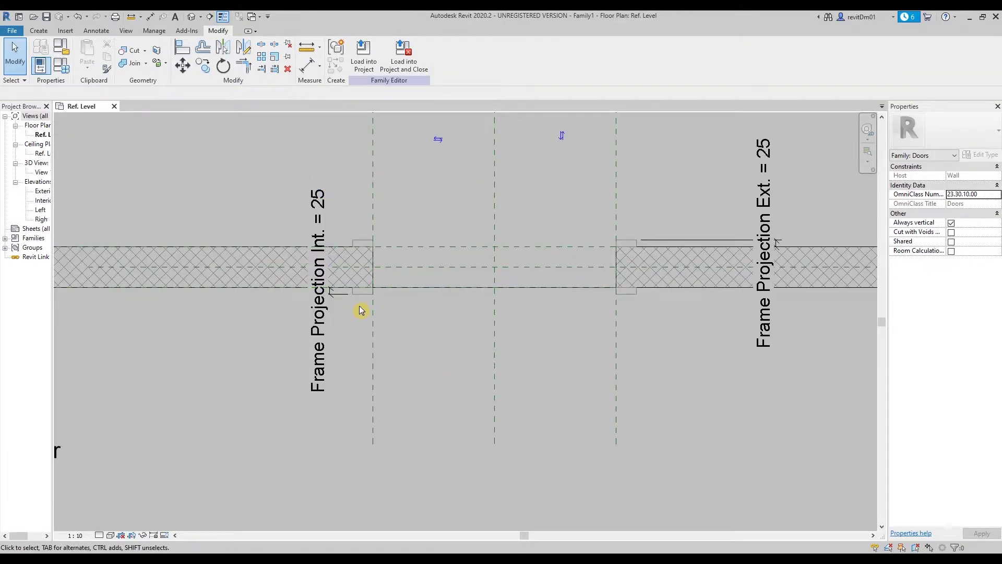
click(361, 291)
key(Escape)
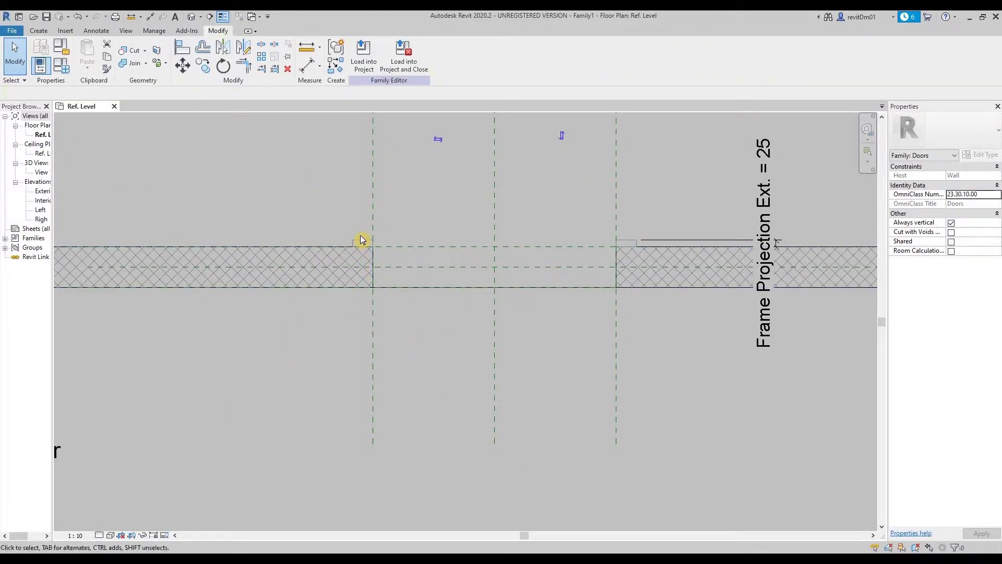
scroll(694, 407, down, 1)
scroll(455, 354, down, 3)
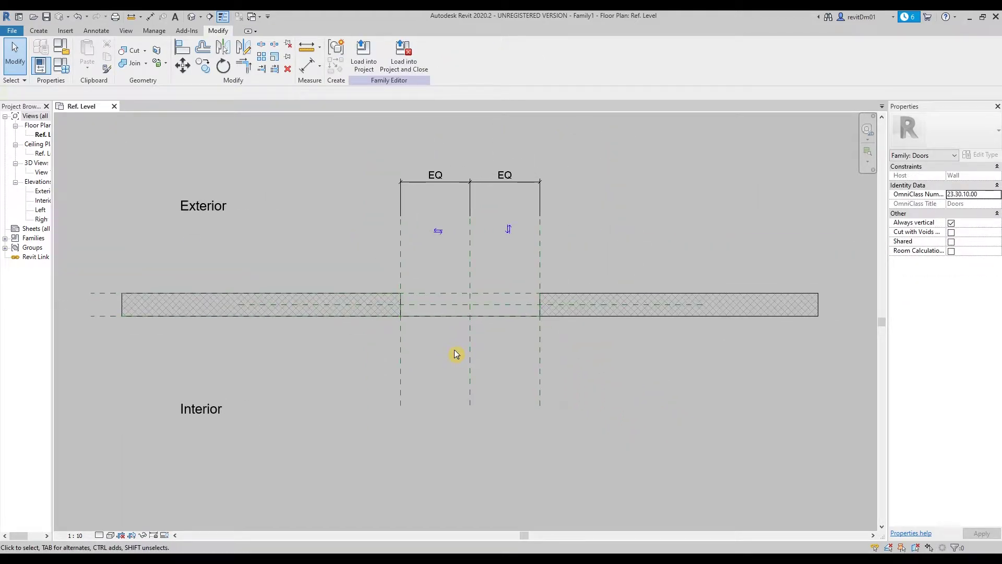
key(Tab)
click(434, 305)
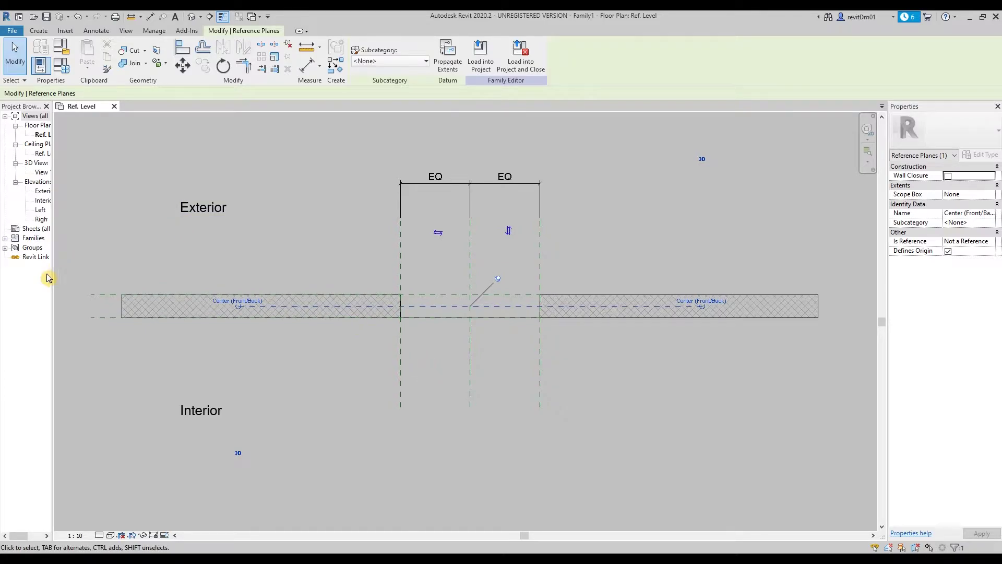
Widen the Project Browser and open the Interior elevation showing Width = 914 and Height = 2134.
drag(52, 279, 95, 279)
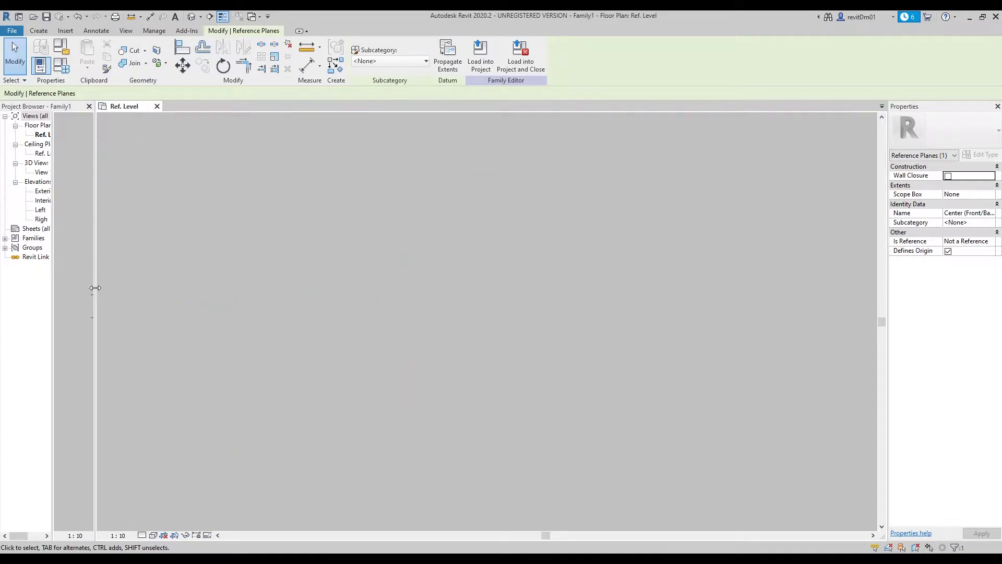
double_click(46, 202)
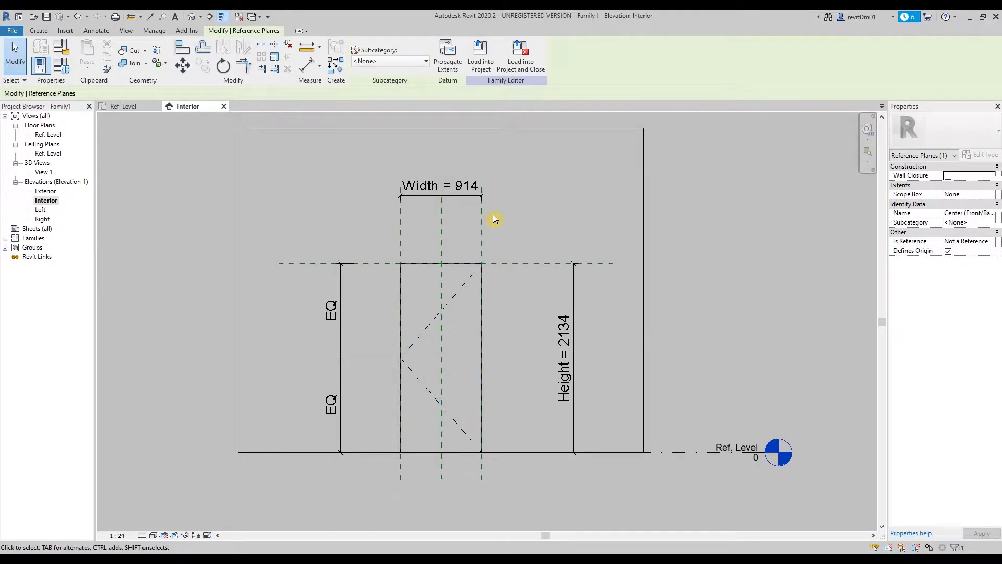
click(434, 190)
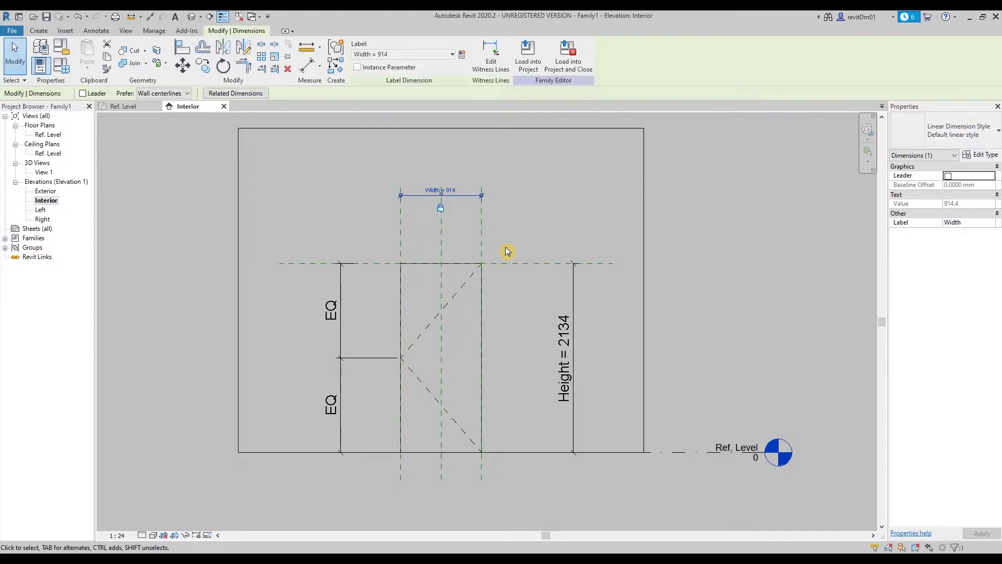
key(r)
key(p)
Draw two vertical rough-opening reference planes and a horizontal plane above the door head.
click(388, 479)
click(388, 228)
click(497, 479)
click(498, 229)
click(376, 242)
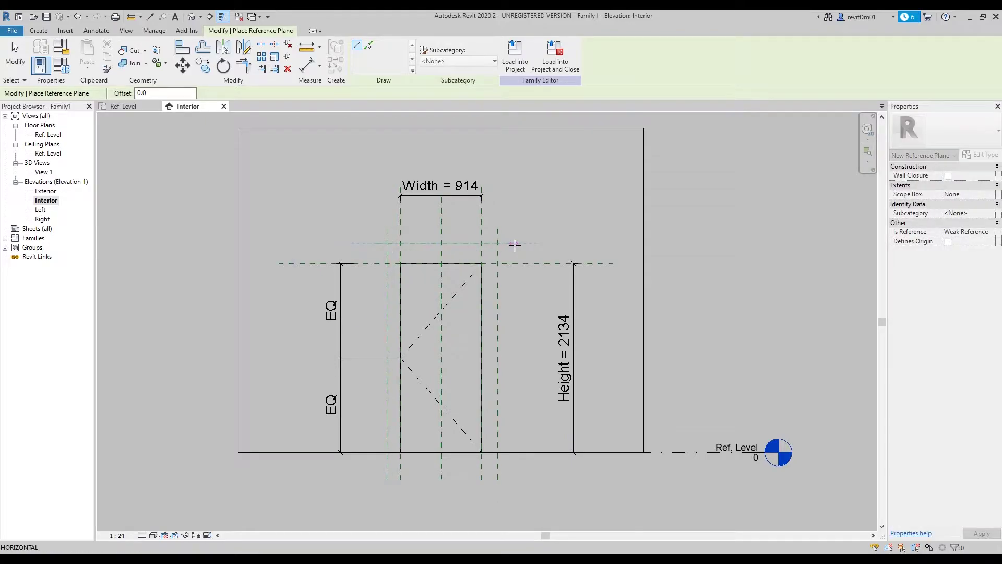
click(515, 244)
key(Escape)
key(Escape)
mouse_move(521, 283)
middle_down()
mouse_move(522, 272)
mouse_move(535, 281)
middle_up()
scroll(553, 279, down, 2)
scroll(535, 281, up, 1)
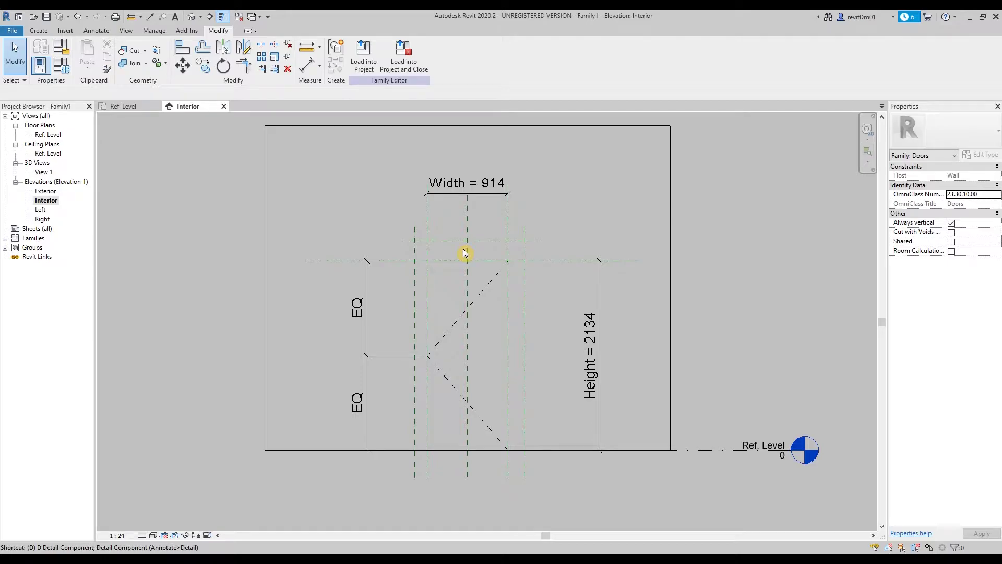
Dimension left, centre and right planes above Width and set the string to EQ.
key(i)
click(415, 256)
click(468, 217)
click(523, 249)
click(535, 169)
click(467, 142)
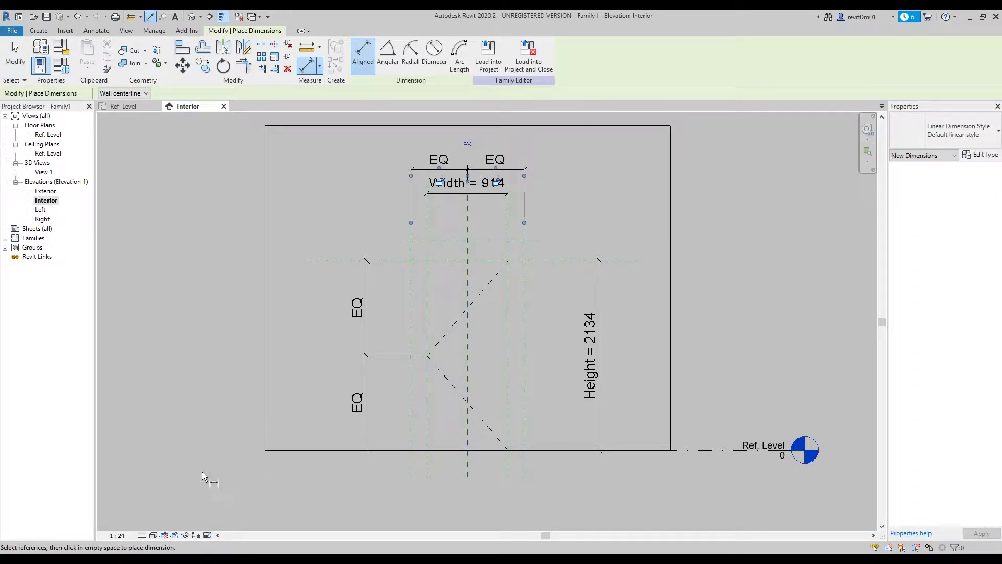
Set the elevation view scale to 1:10.
click(118, 536)
click(131, 421)
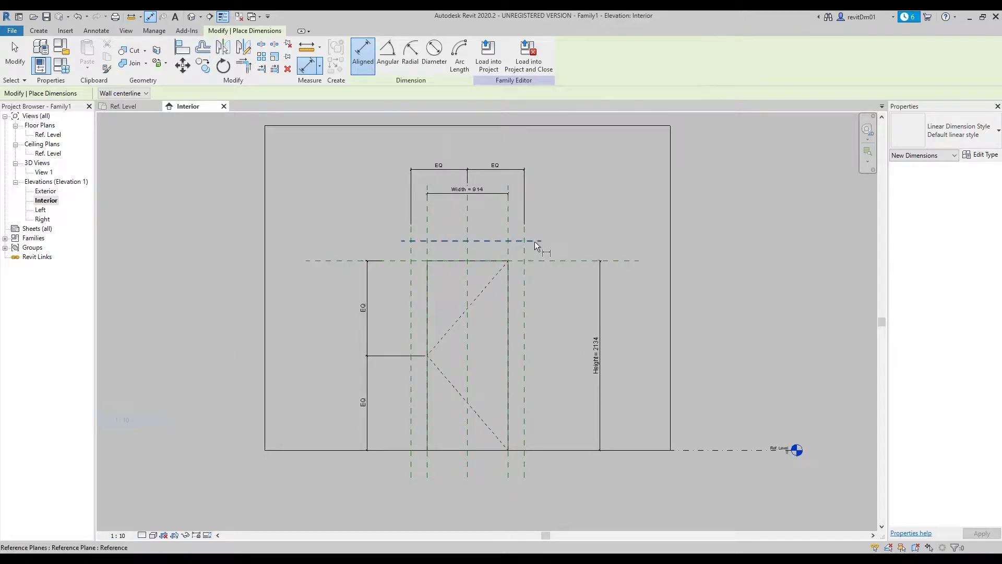
scroll(532, 288, up, 2)
key(Escape)
key(Escape)
Add an overall 1274 width dimension and a 2360 height dimension to Ref. Level.
key(d)
key(i)
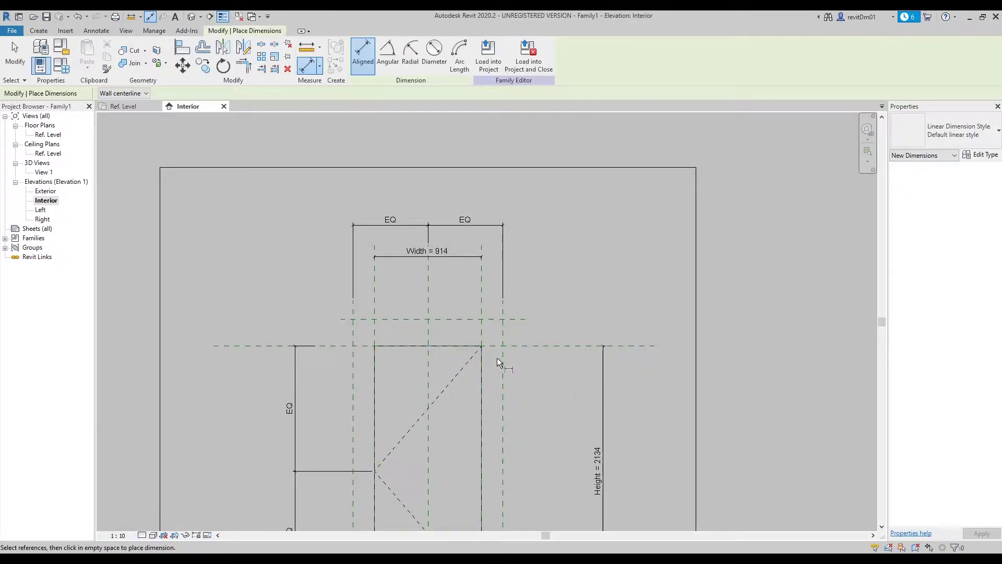
click(502, 359)
click(353, 373)
click(353, 215)
scroll(415, 274, down, 2)
click(496, 244)
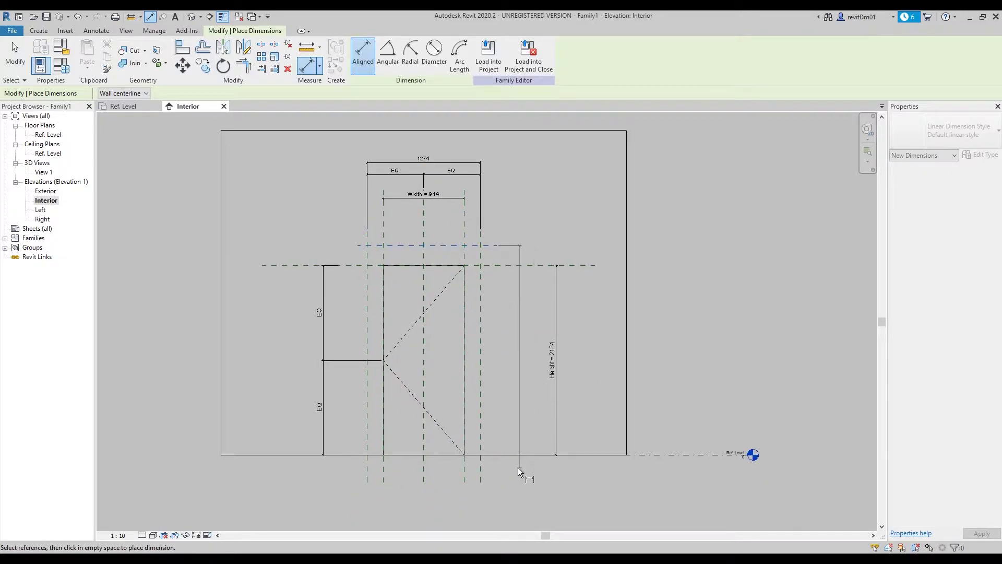
click(515, 455)
click(573, 344)
key(Escape)
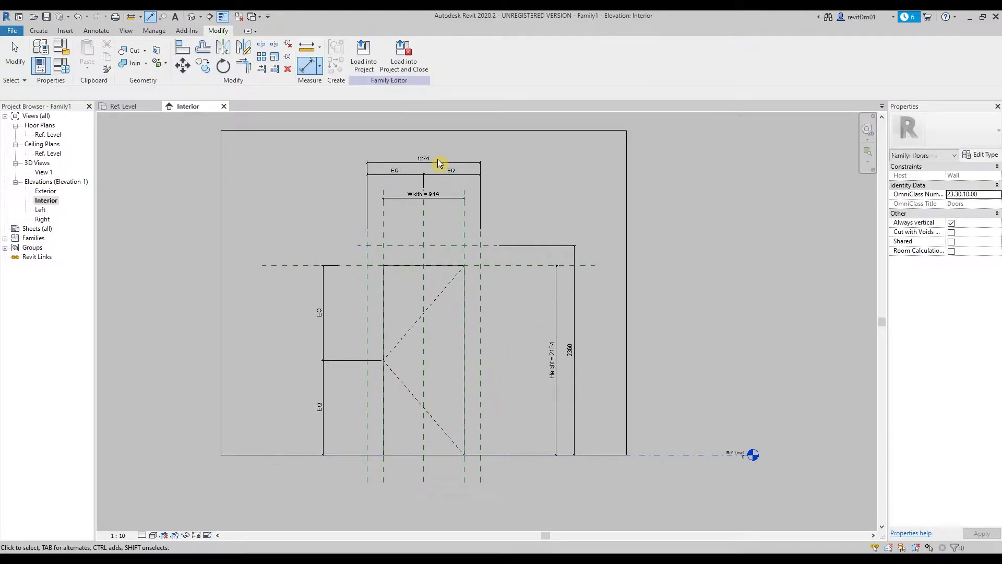
click(431, 163)
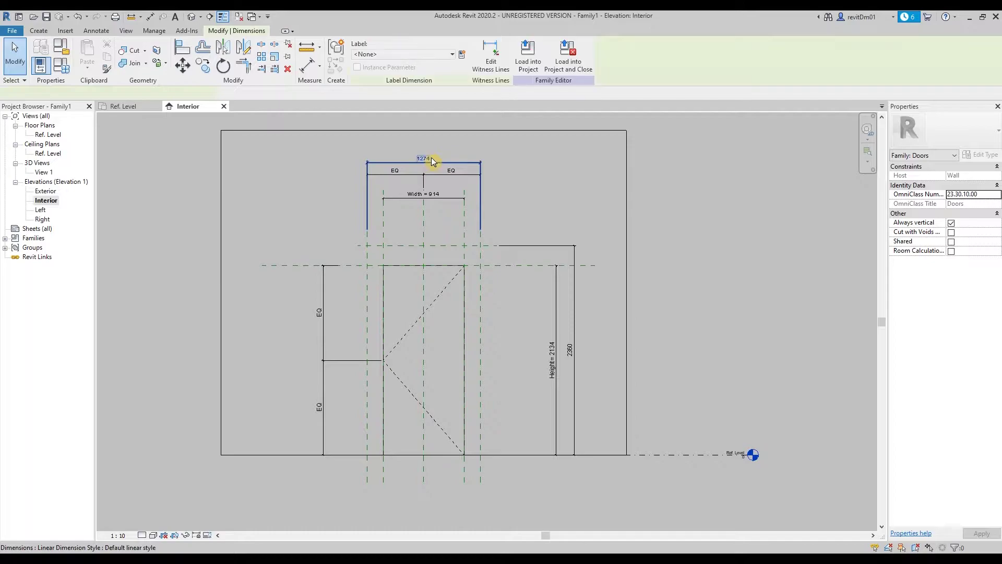
Label the 1274 dimension Rough Width and the 2360 dimension Rough Height.
click(402, 54)
click(400, 150)
click(575, 247)
click(391, 54)
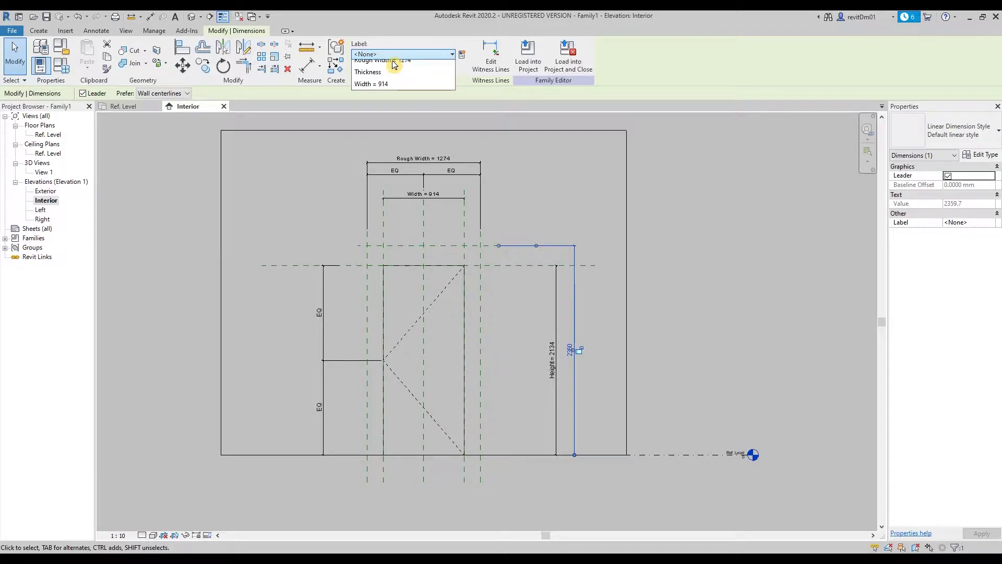
click(403, 139)
click(561, 216)
mouse_move(556, 217)
middle_down()
mouse_move(597, 230)
mouse_move(579, 240)
mouse_move(595, 217)
mouse_move(590, 264)
middle_up()
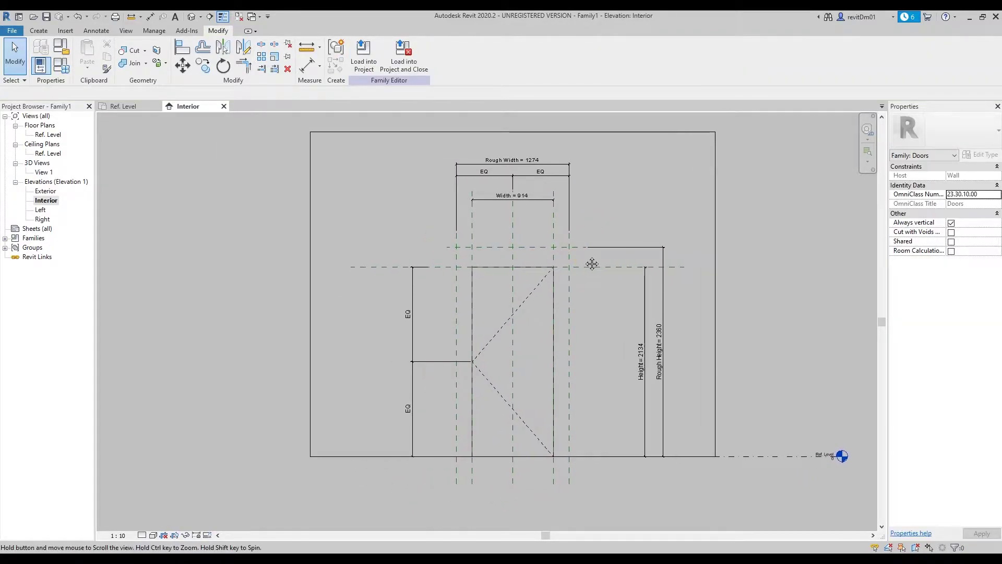
click(471, 299)
key(Escape)
Drag the opening cut's left, top and right sketch lines to the rough-opening planes and finish.
click(471, 302)
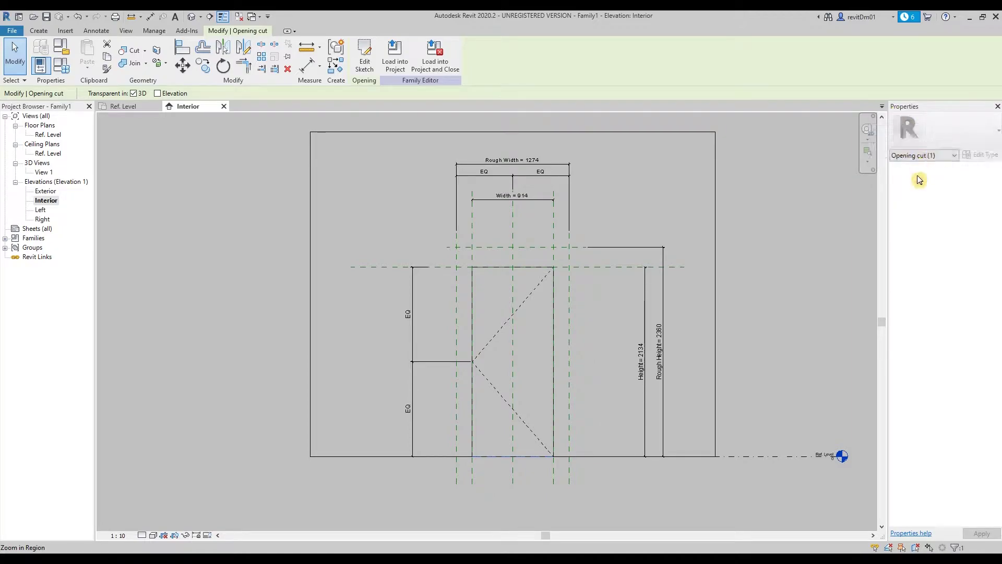
double_click(474, 299)
click(472, 293)
mouse_move(472, 293)
mouse_down()
mouse_move(486, 289)
mouse_move(456, 288)
mouse_up()
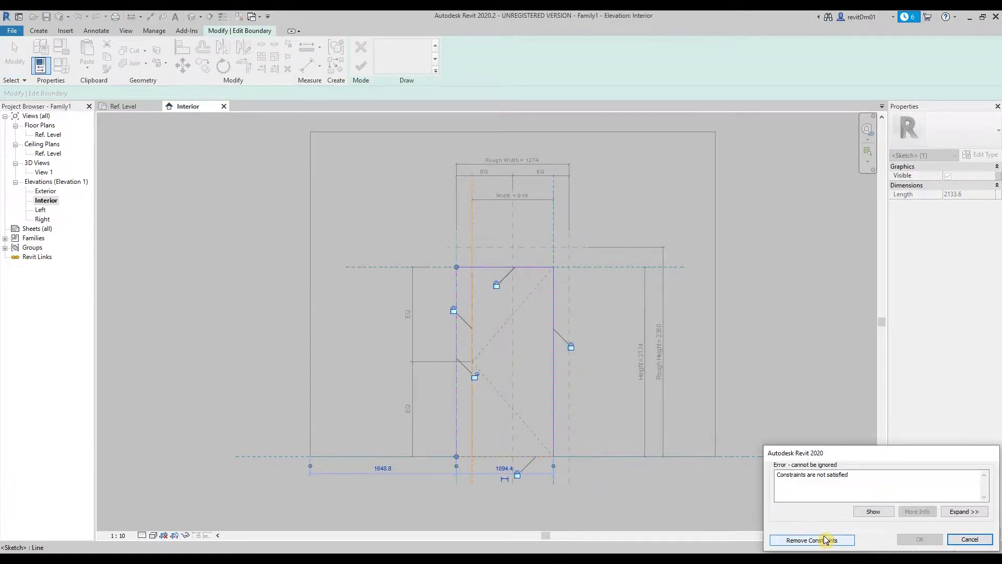
click(823, 541)
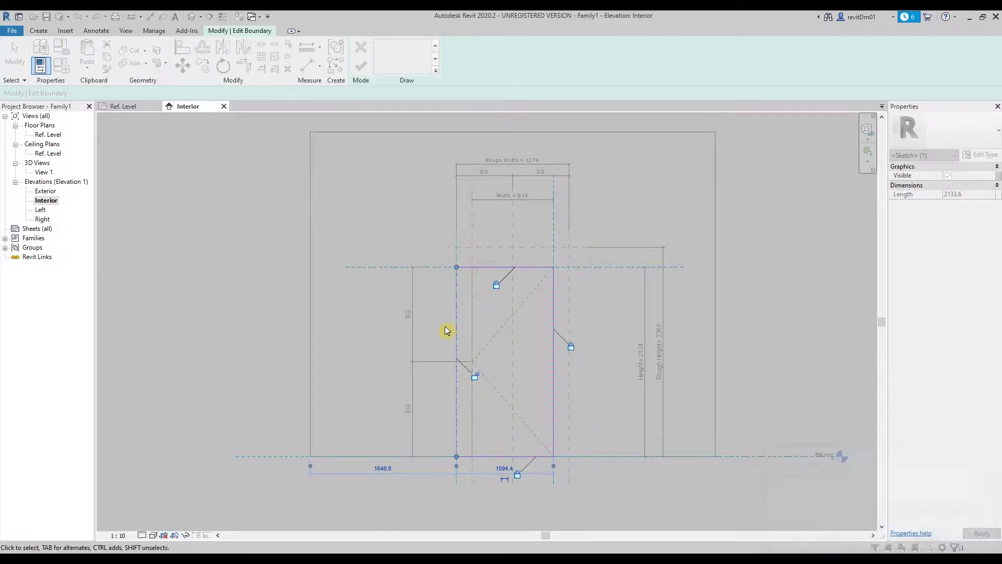
mouse_move(500, 271)
mouse_down()
mouse_move(486, 267)
mouse_move(485, 252)
mouse_up()
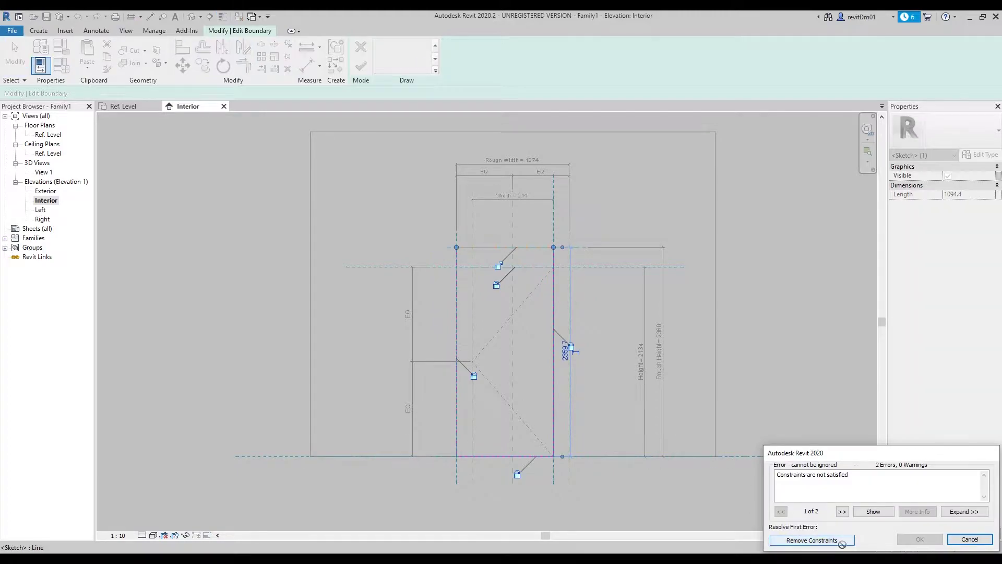
click(795, 539)
mouse_move(553, 288)
mouse_down()
mouse_move(587, 290)
mouse_move(568, 289)
mouse_up()
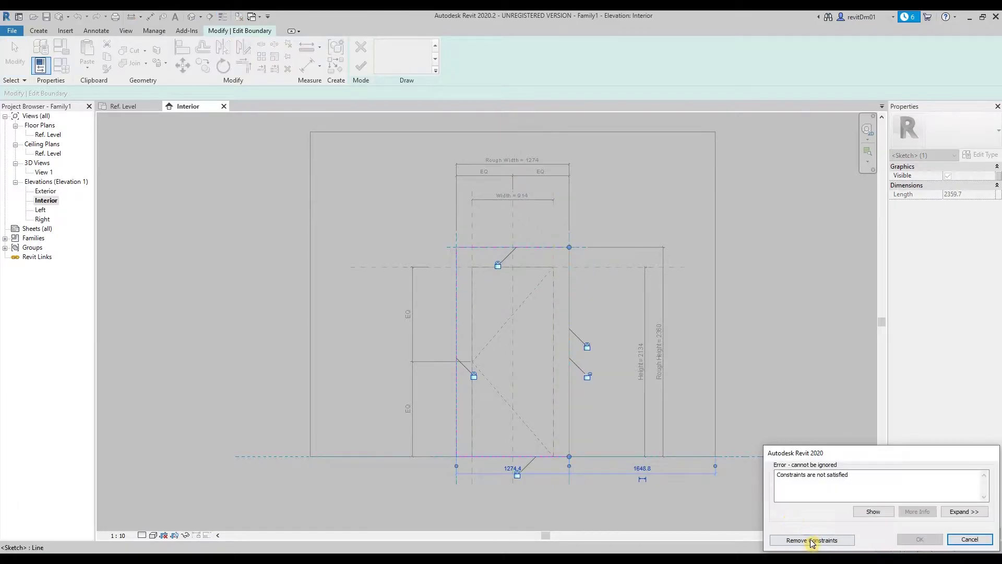
click(810, 540)
click(605, 342)
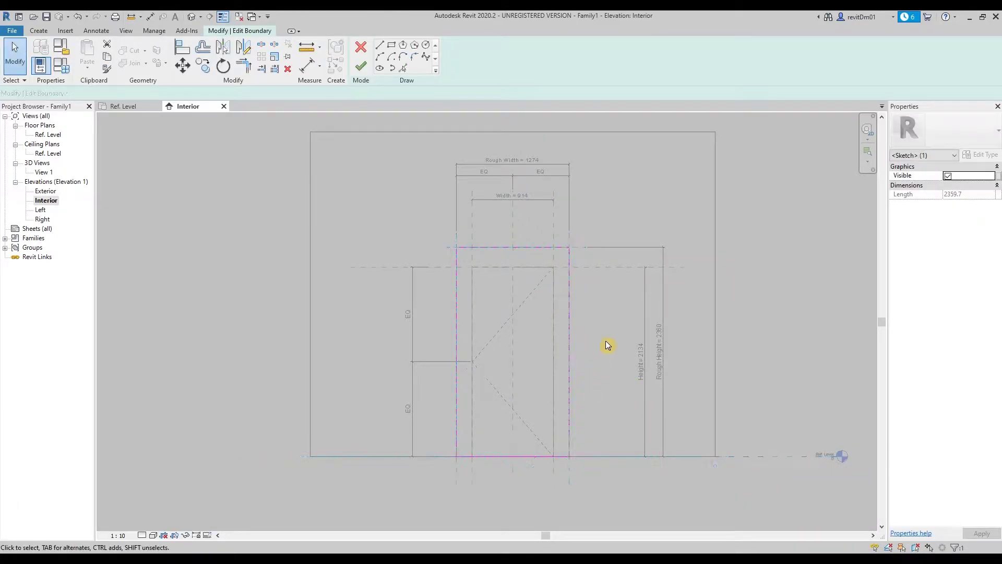
click(361, 71)
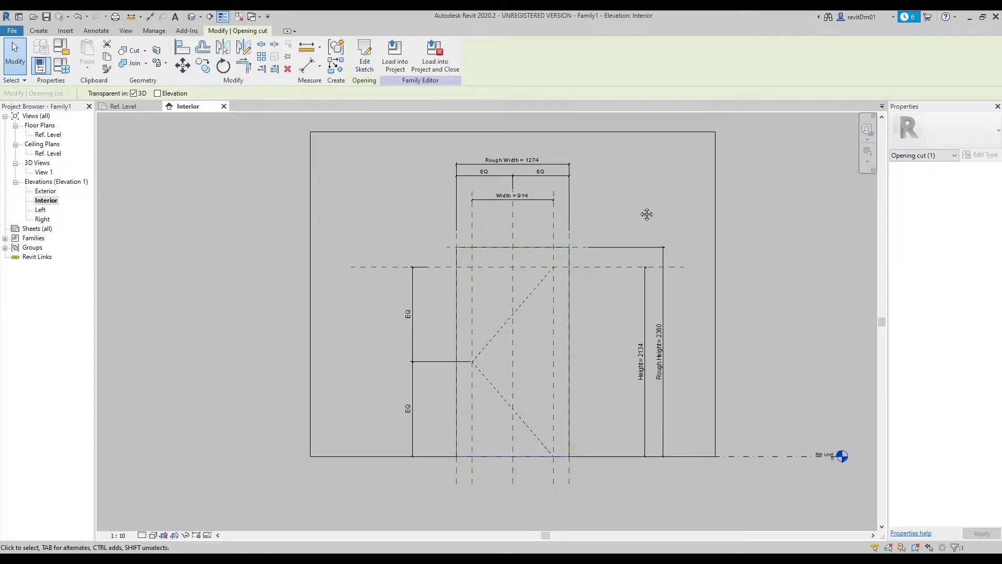
Pan around the Interior elevation, selecting and deselecting the Left reference plane.
middle_drag(646, 215, 622, 208)
click(444, 214)
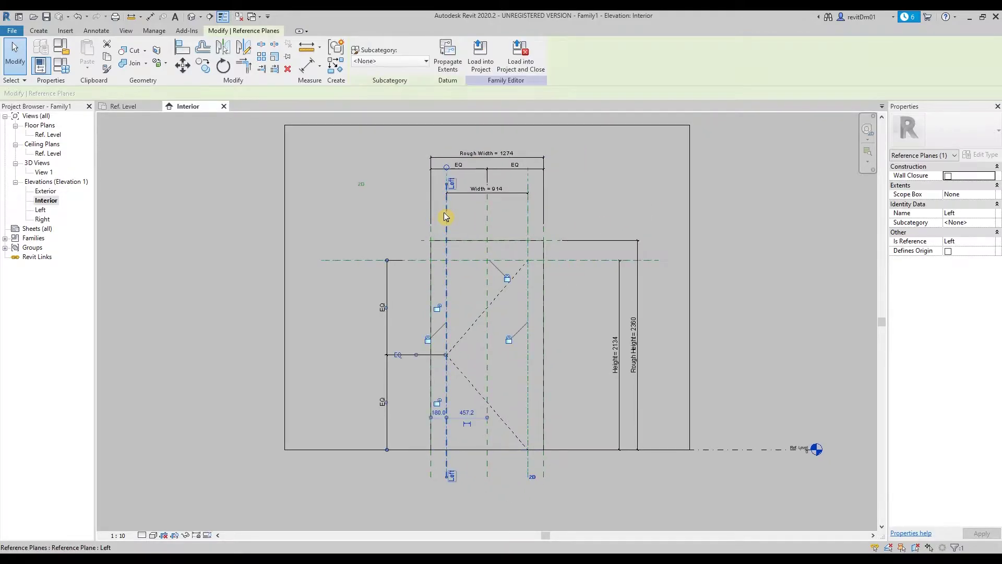
click(584, 203)
middle_drag(574, 217, 549, 213)
middle_drag(515, 271, 483, 269)
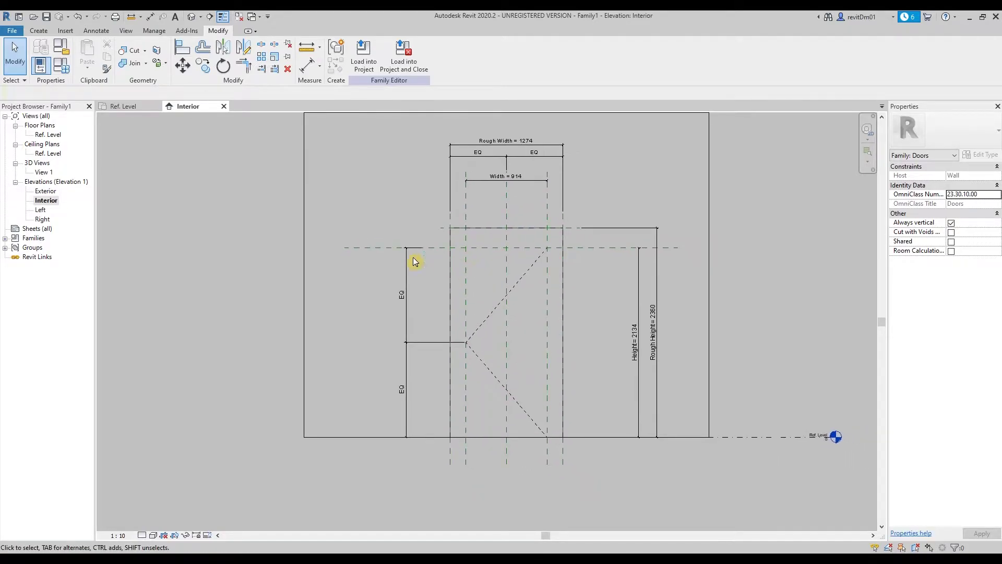
middle_drag(390, 200, 372, 202)
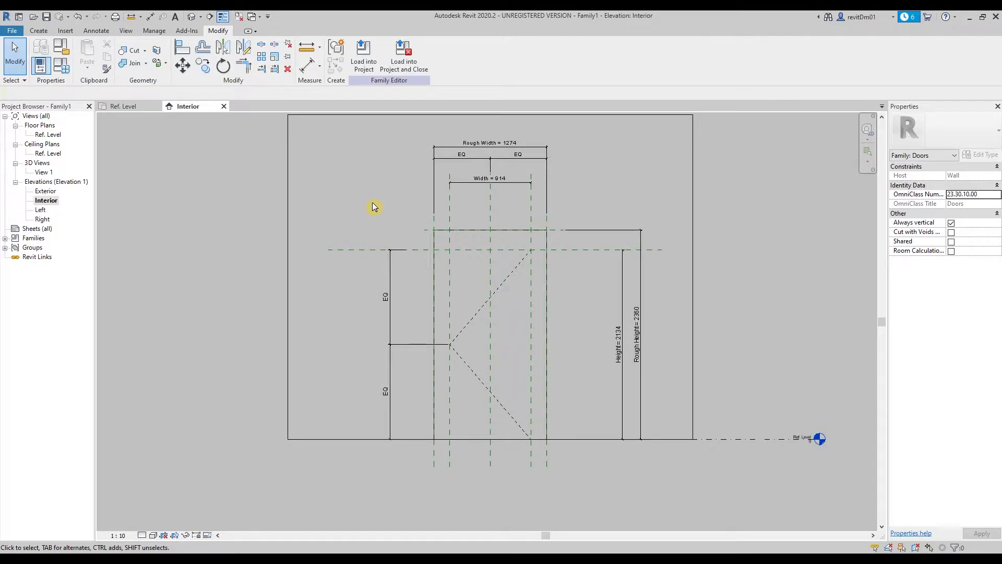
middle_drag(363, 204, 357, 200)
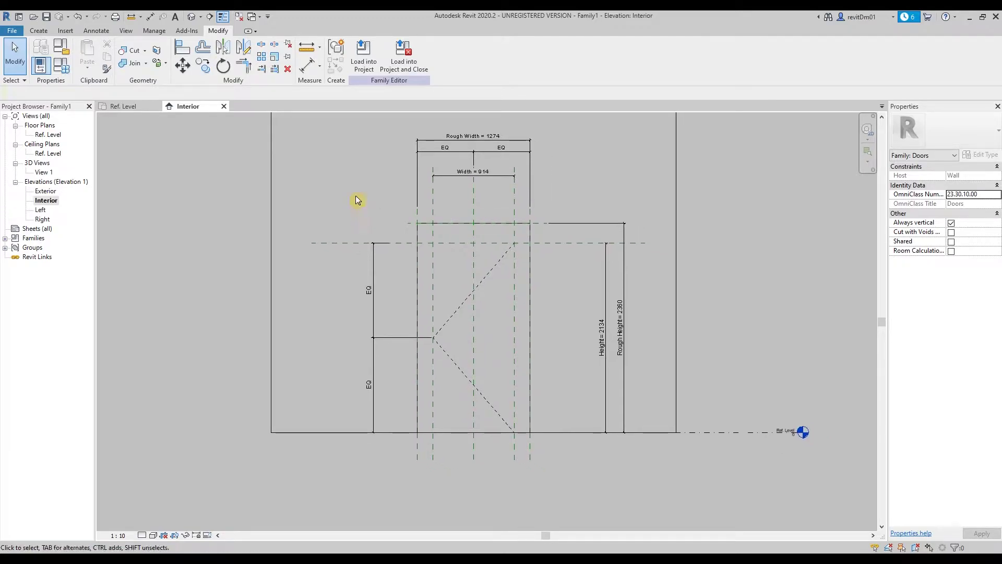
click(39, 30)
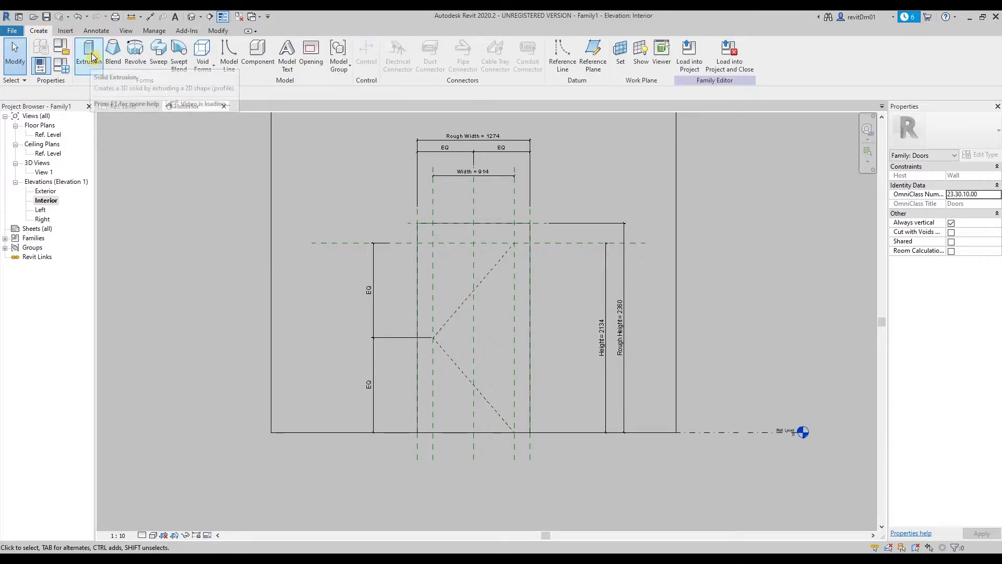
Cancel the started sweep and set the work plane to Reference Plane : Center (Front/Back).
click(157, 54)
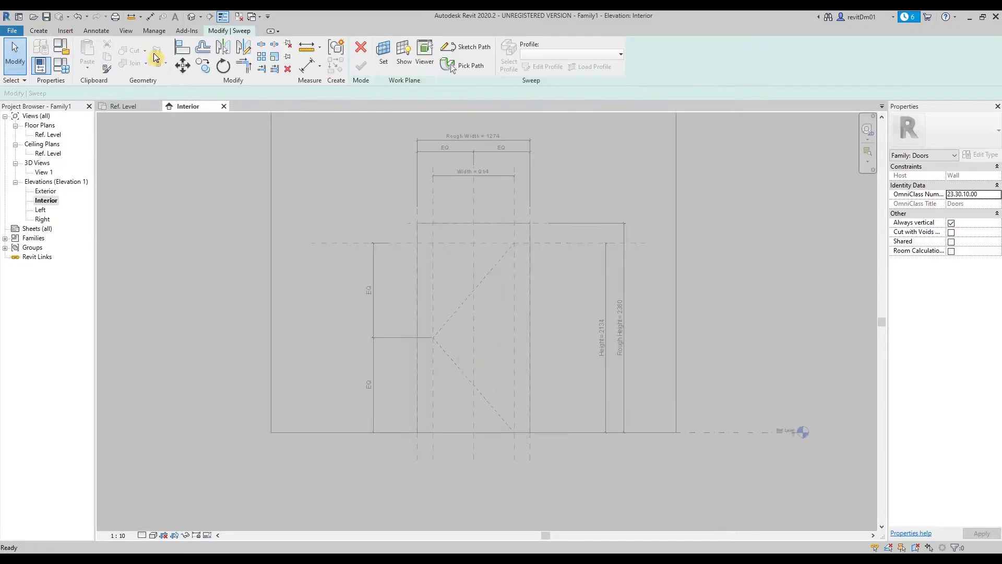
click(360, 48)
click(38, 30)
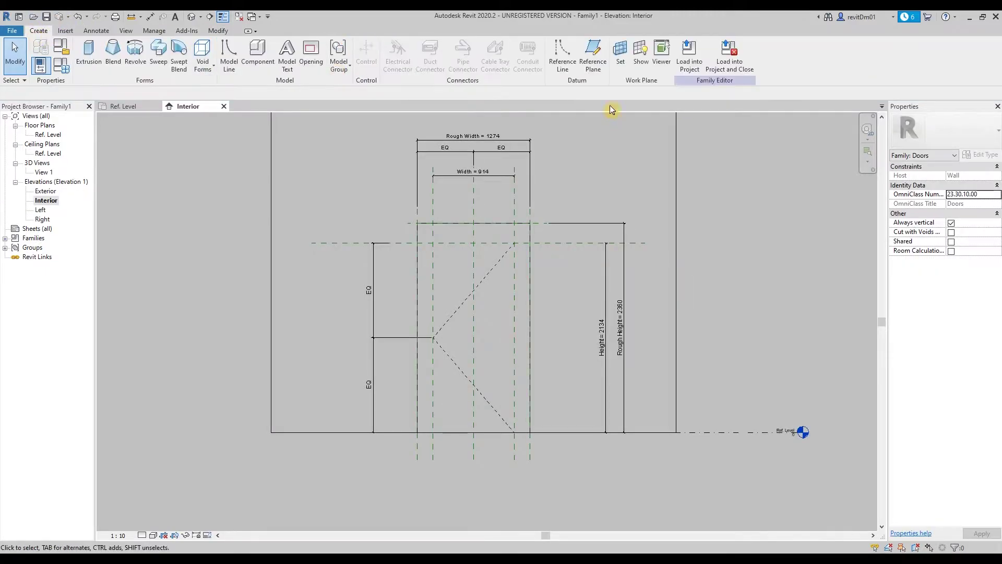
click(622, 62)
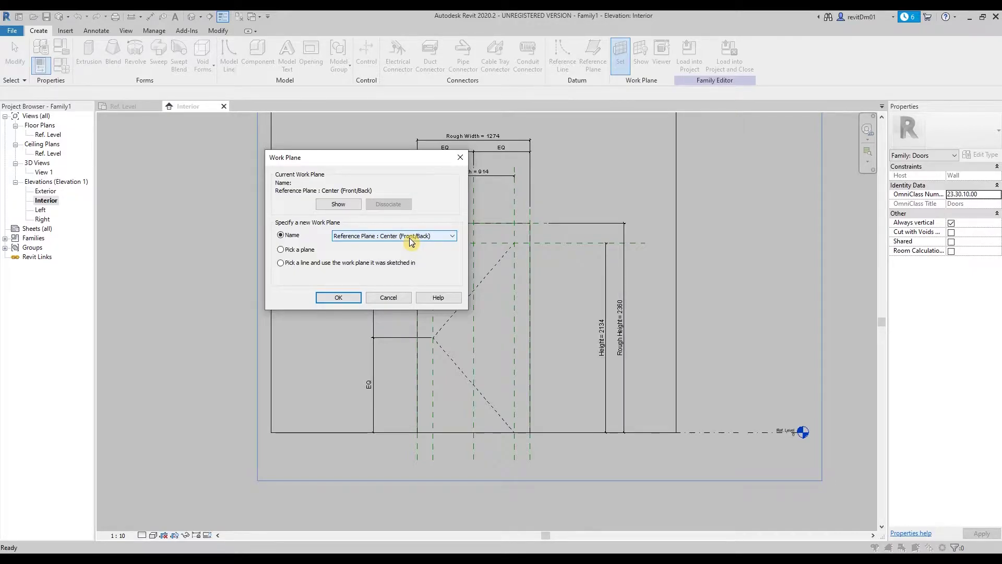
click(347, 299)
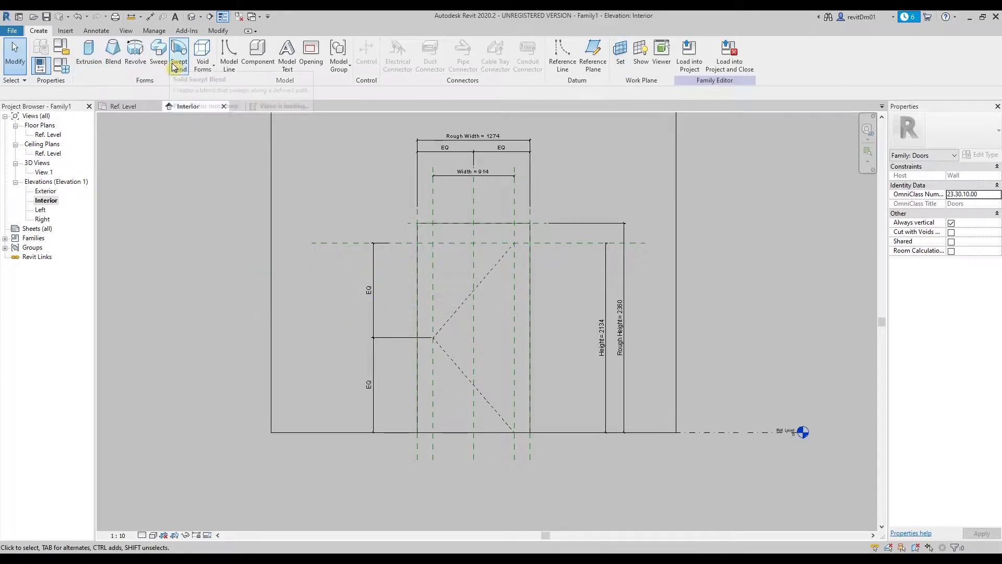
Start a sweep path by picking the left, top and right rough-opening planes.
click(158, 53)
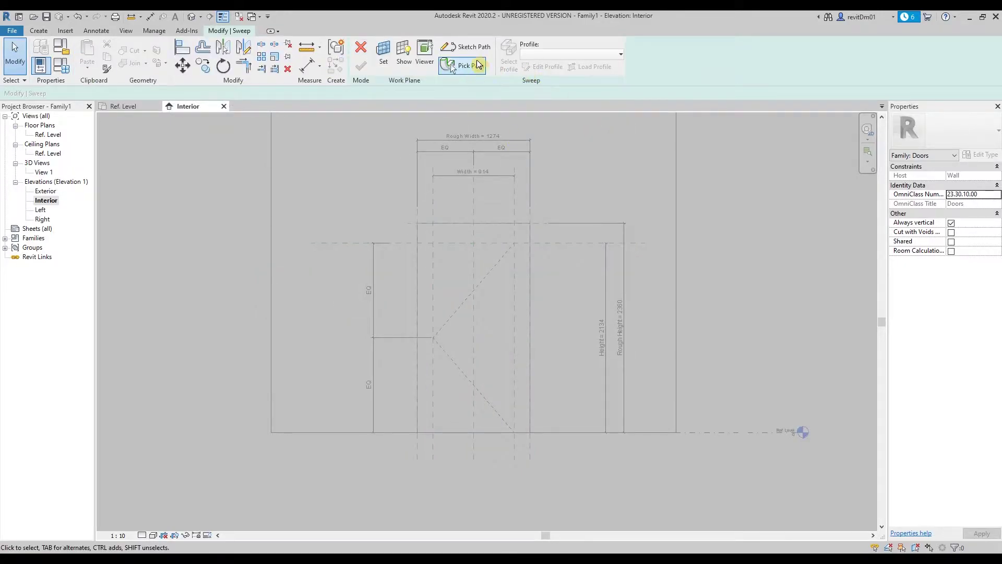
click(471, 48)
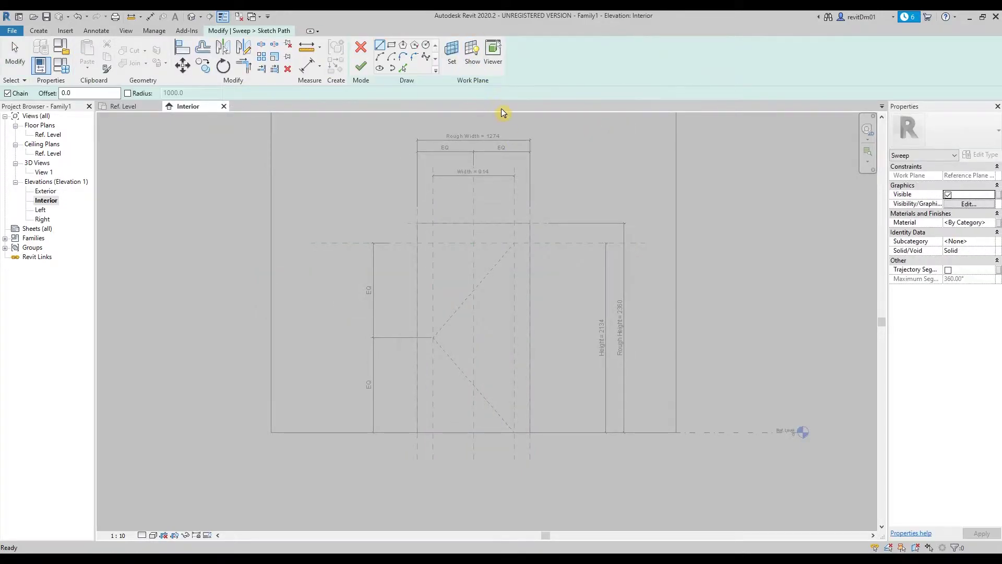
click(403, 68)
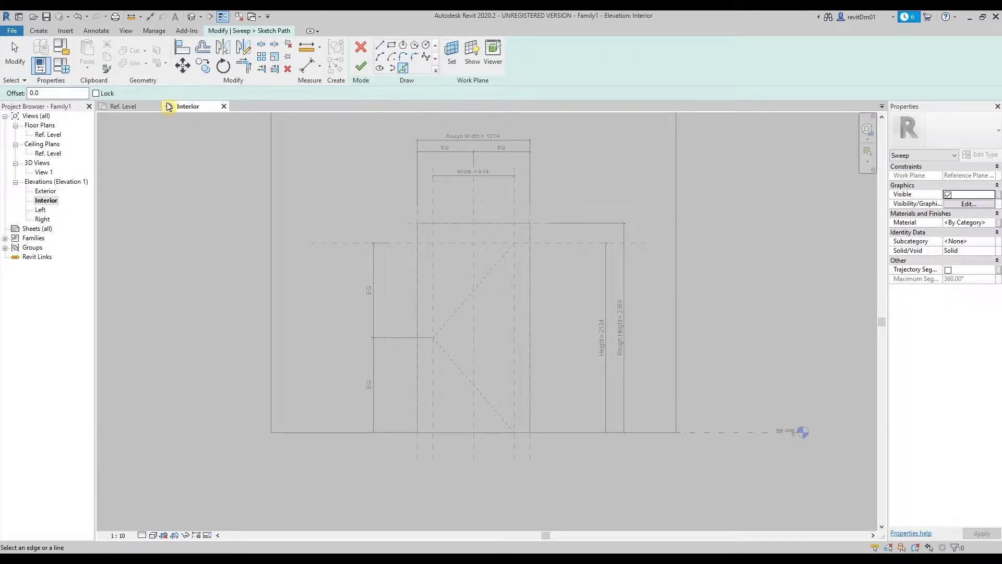
click(422, 216)
click(543, 228)
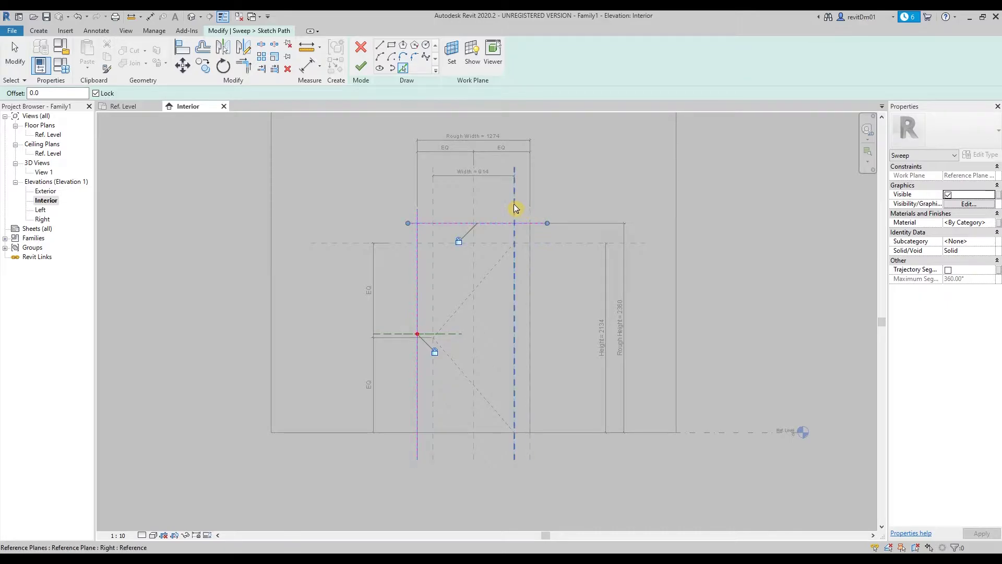
key(Escape)
click(531, 212)
key(Escape)
key(Escape)
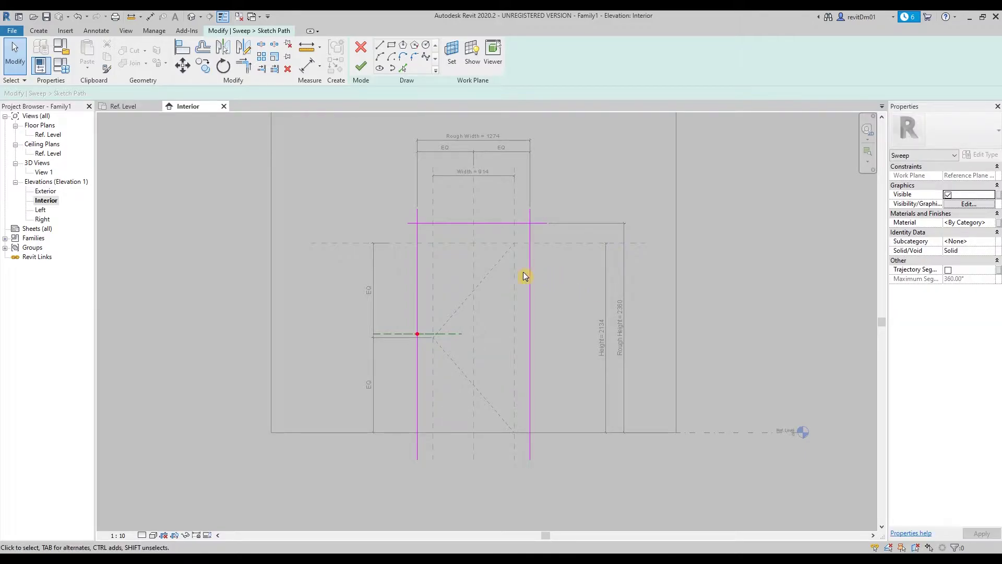
Trim the path's top-left and top-right corners with TR.
key(t)
key(r)
click(532, 236)
click(528, 224)
click(431, 225)
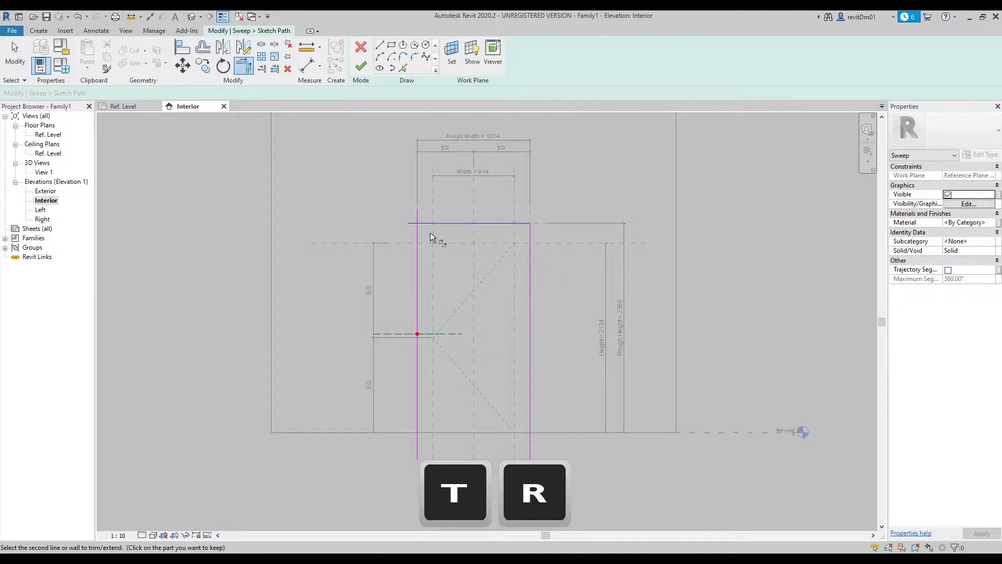
click(418, 255)
key(Escape)
key(Escape)
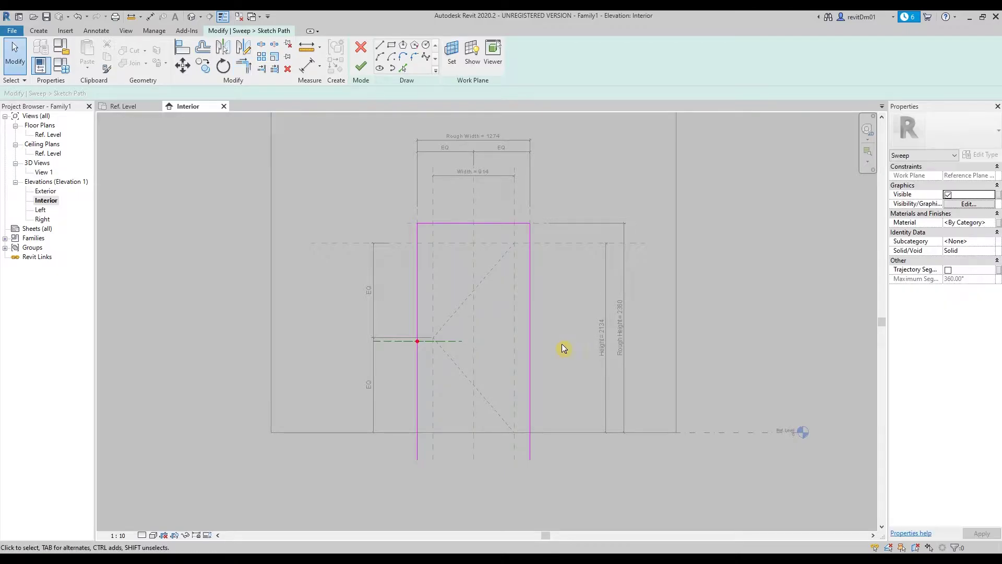
Trim the side path lines at Ref. Level with TM, finish the path and request profile editing.
key(t)
key(m)
click(530, 416)
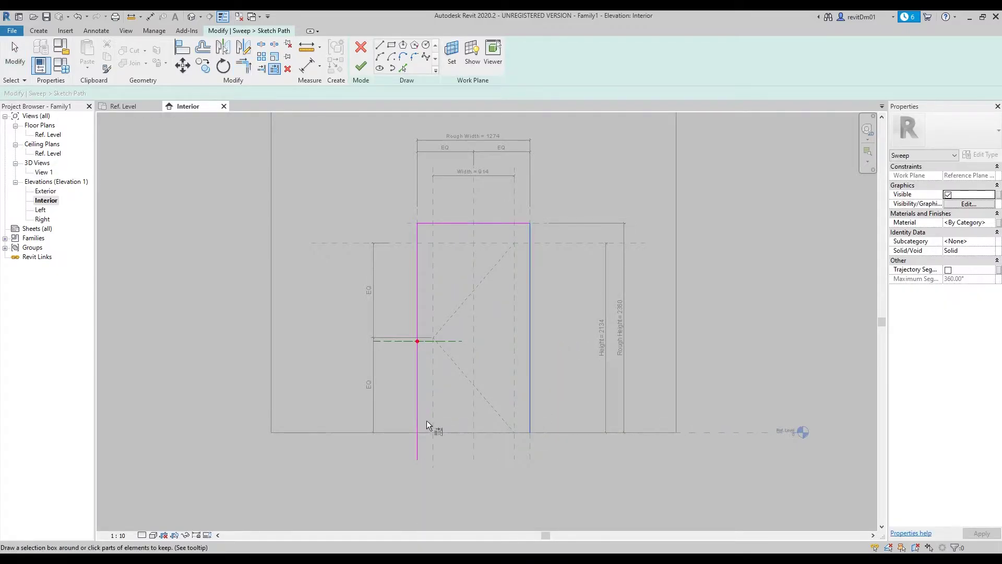
key(Escape)
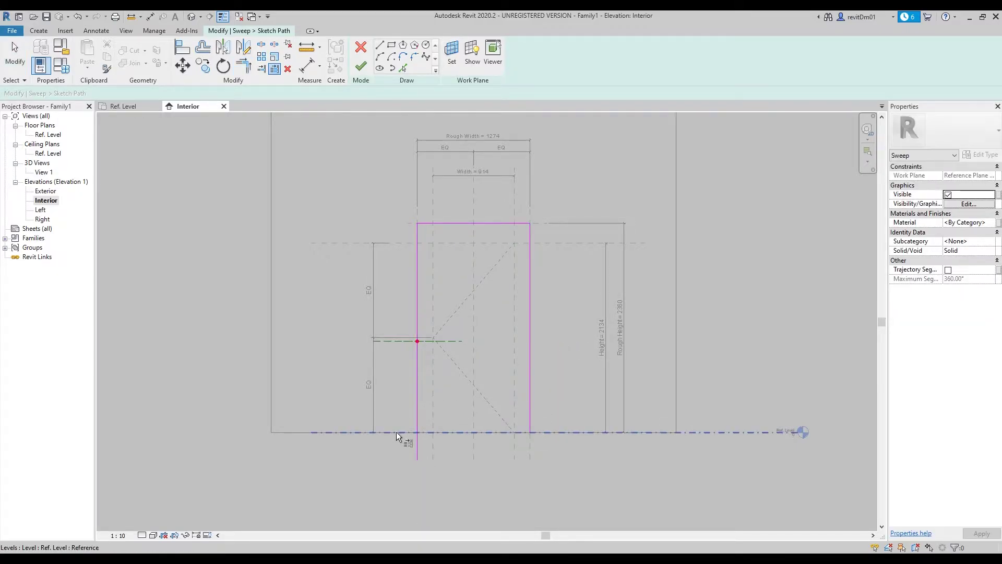
click(417, 412)
click(364, 71)
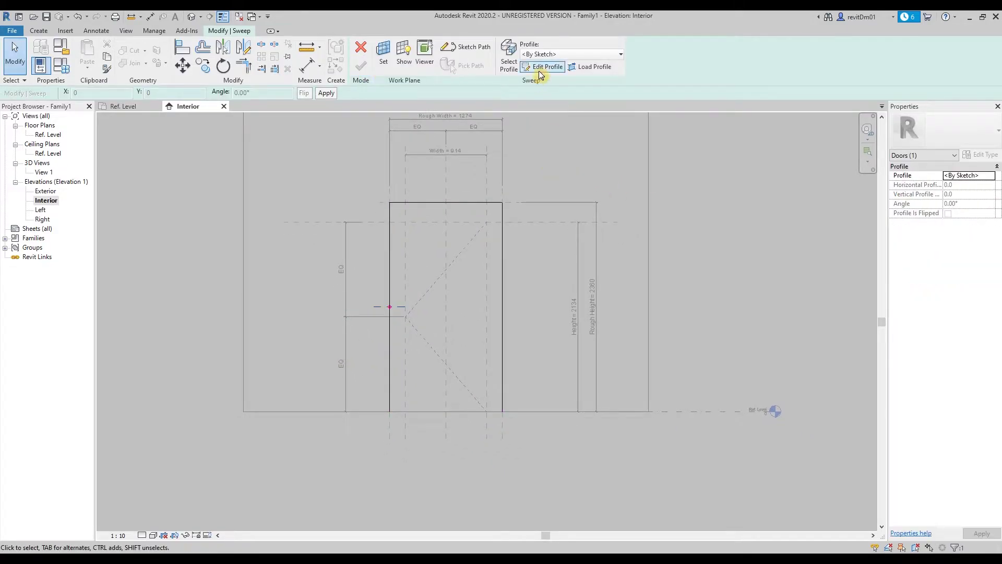
click(545, 67)
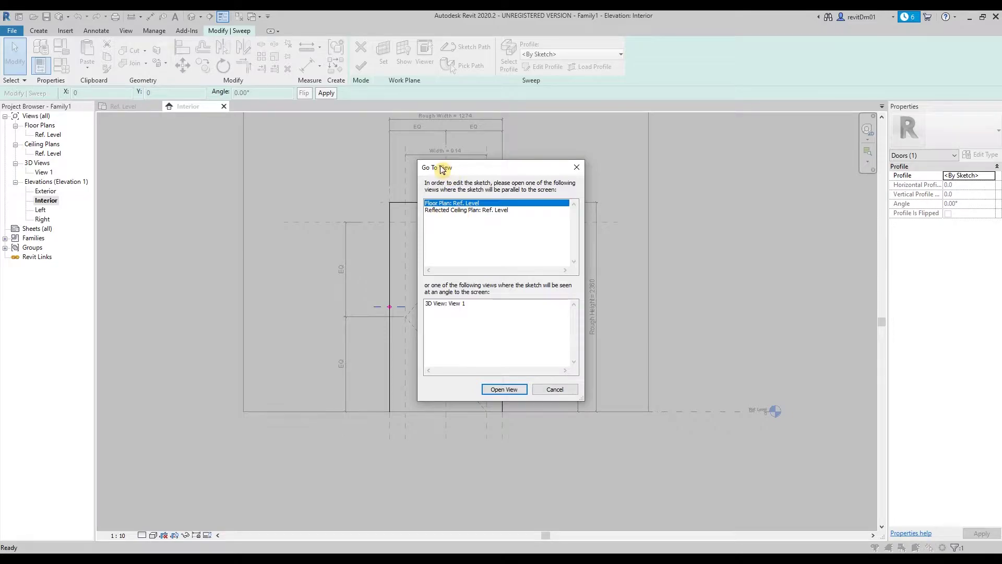